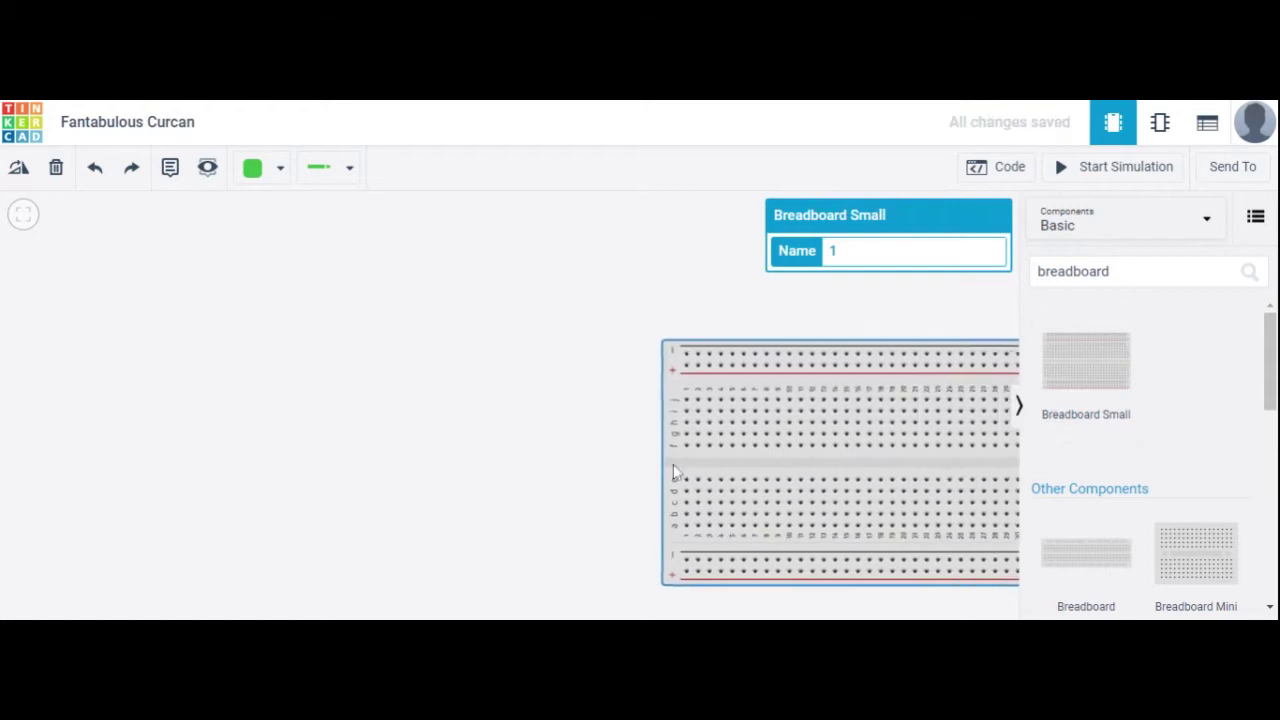
# - Move the small breadboard to the canvas centre and search the parts list for '740'
pyautogui.click(1110, 271)
pyautogui.press('BackSpace')
pyautogui.press('BackSpace')
pyautogui.press('BackSpace')
pyautogui.press('BackSpace')
pyautogui.press('BackSpace')
pyautogui.press('BackSpace')
pyautogui.press('BackSpace')
pyautogui.press('BackSpace')
pyautogui.press('BackSpace')
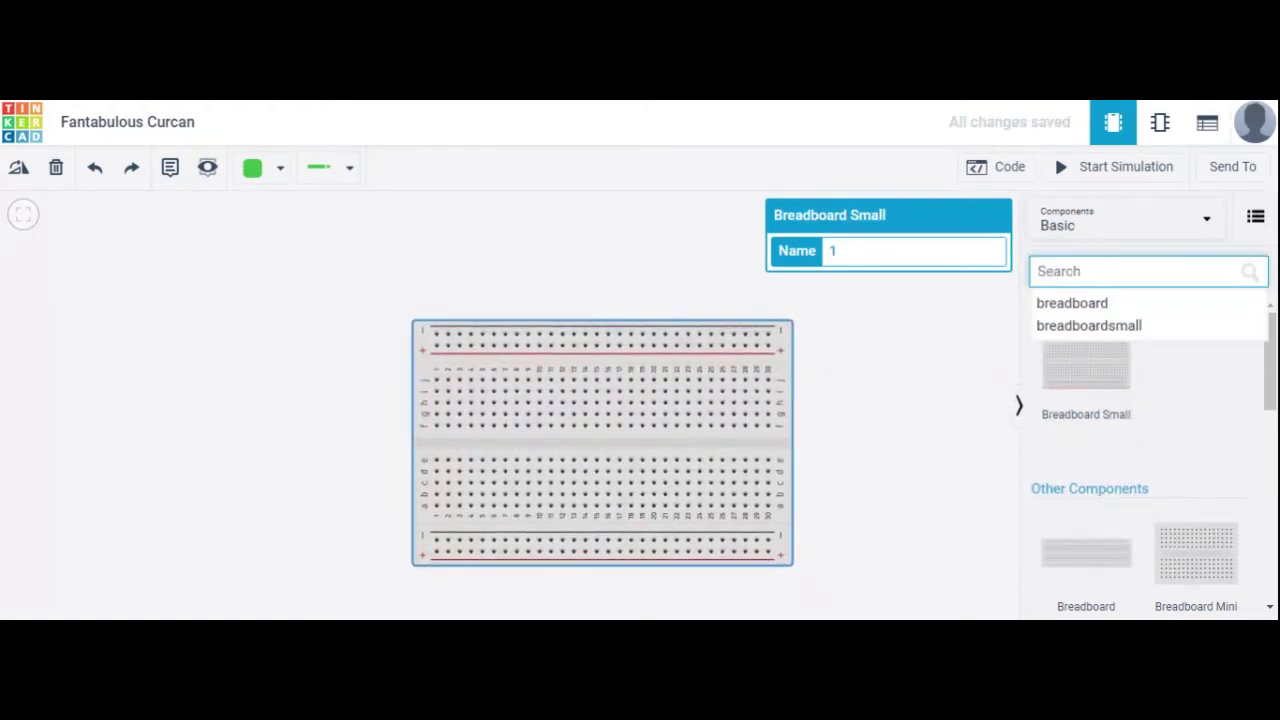
pyautogui.moveTo(594, 455); pyautogui.dragTo(549, 421)
pyautogui.click(1100, 271)
pyautogui.write('7408')
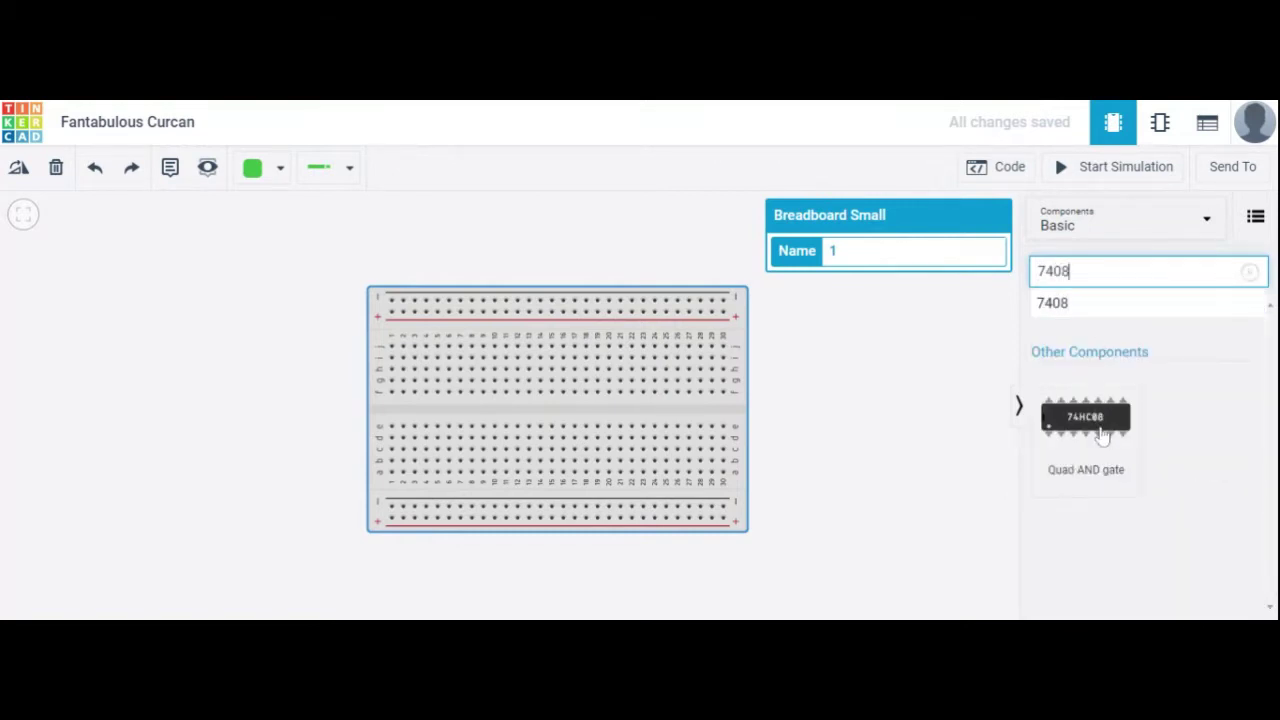
# - Seat the 74HC08 AND gate chip across the breadboard's centre gap
pyautogui.moveTo(1102, 436); pyautogui.dragTo(583, 418)
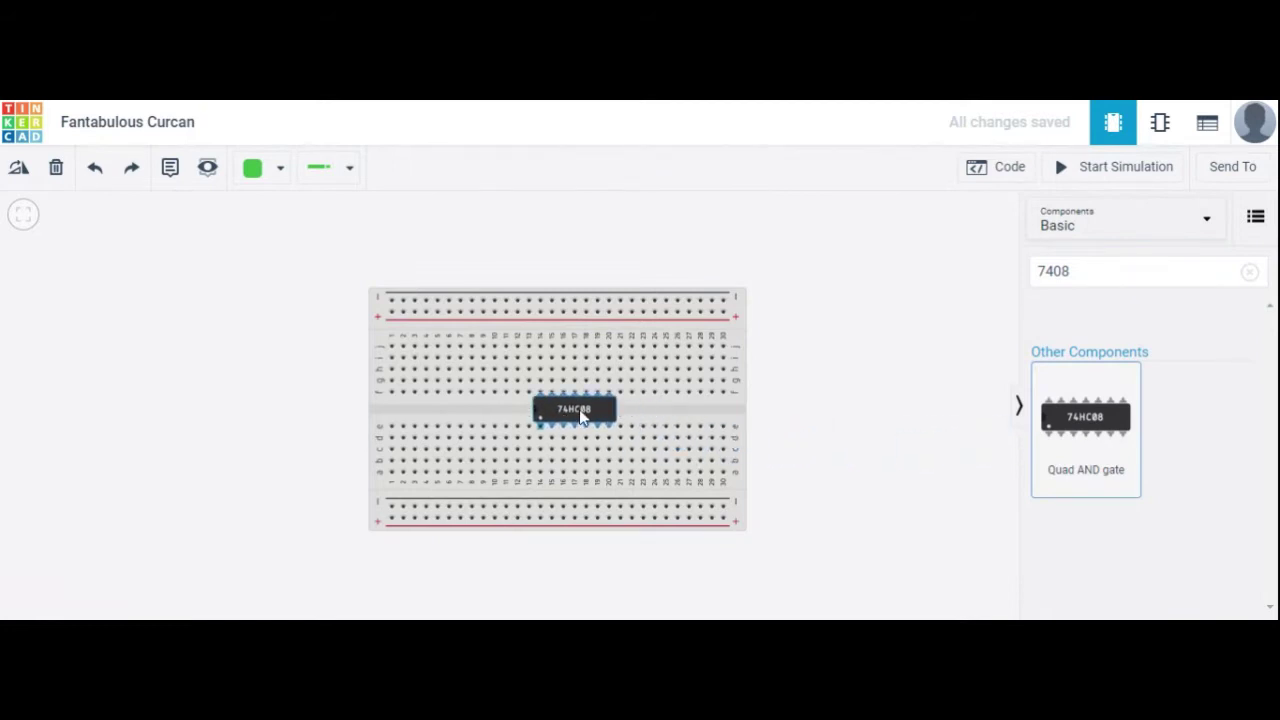
pyautogui.moveTo(583, 418); pyautogui.dragTo(598, 418)
pyautogui.click(1250, 272)
# - Search 'su' and place a Power Supply left of the breadboard
pyautogui.write('su')
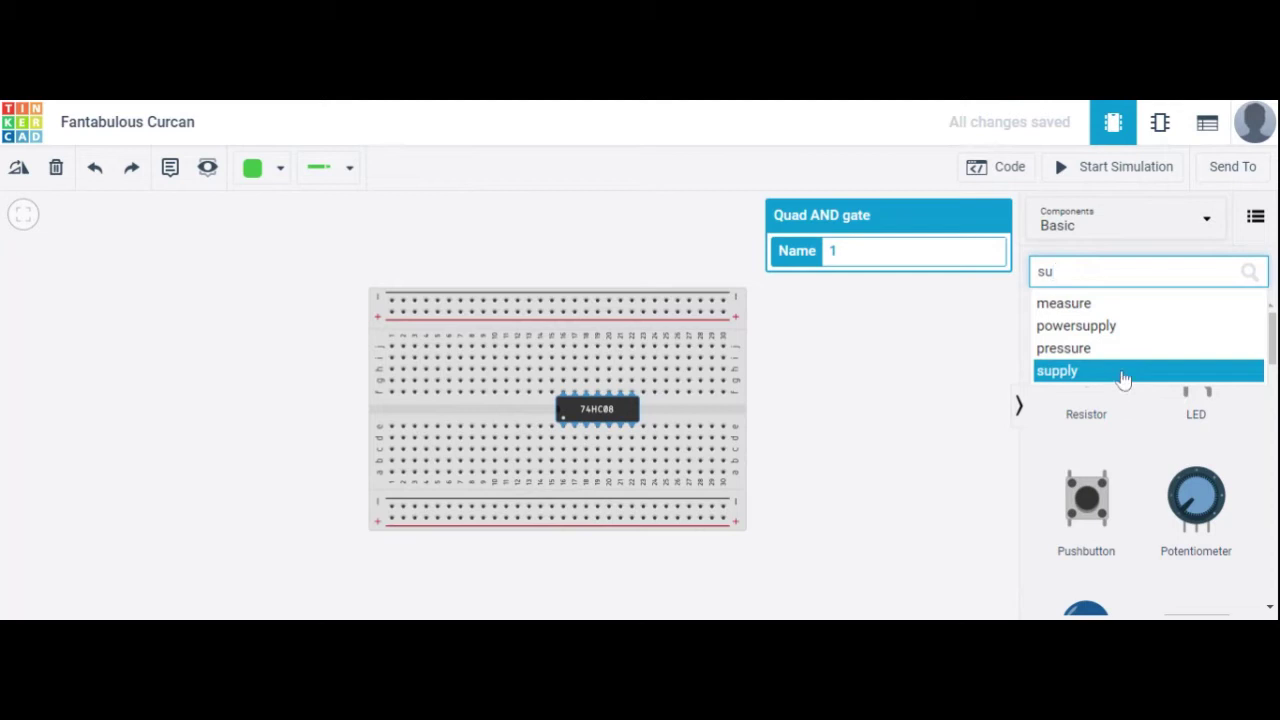
pyautogui.click(1100, 371)
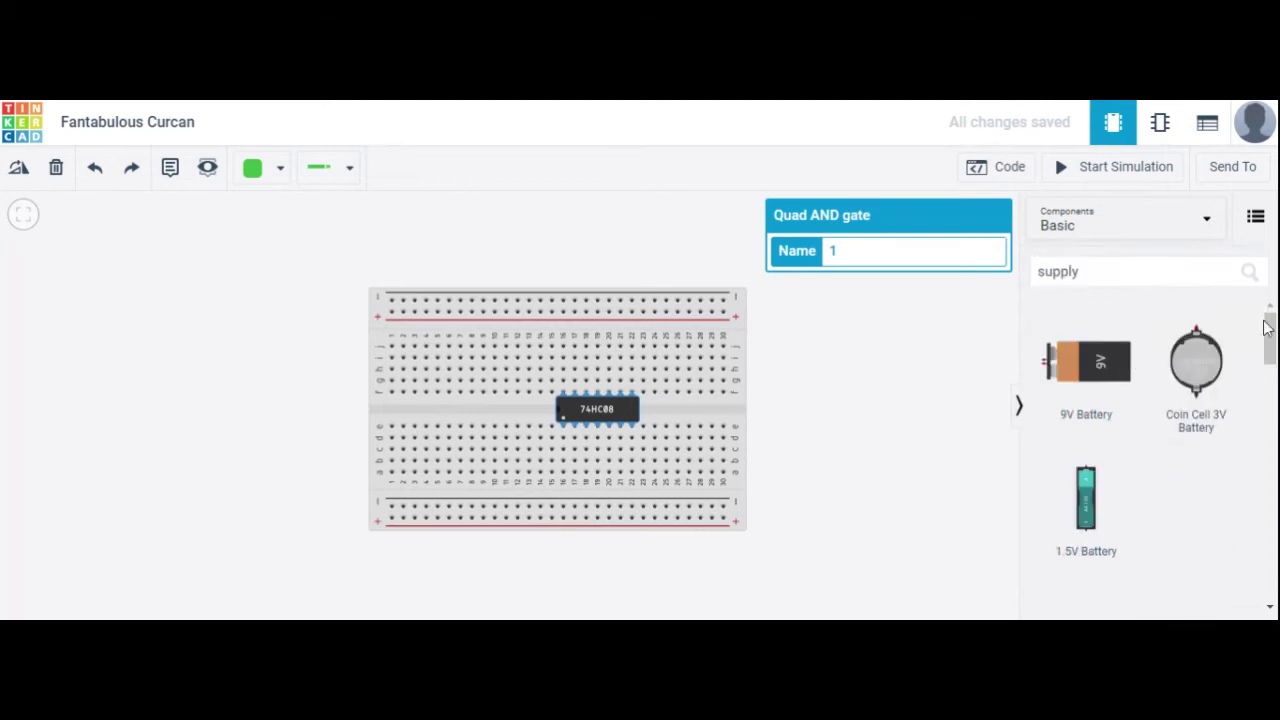
pyautogui.moveTo(1270, 337); pyautogui.dragTo(1265, 422)
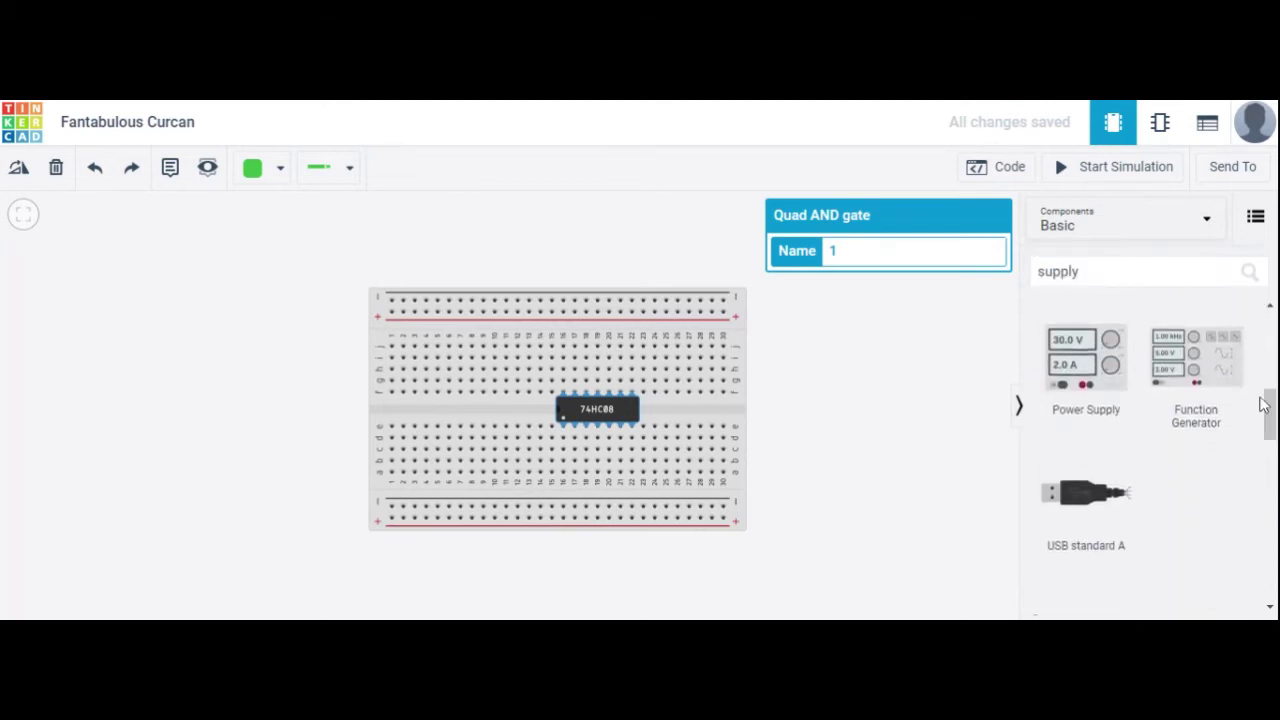
pyautogui.moveTo(1092, 377); pyautogui.dragTo(211, 447)
pyautogui.click(890, 474)
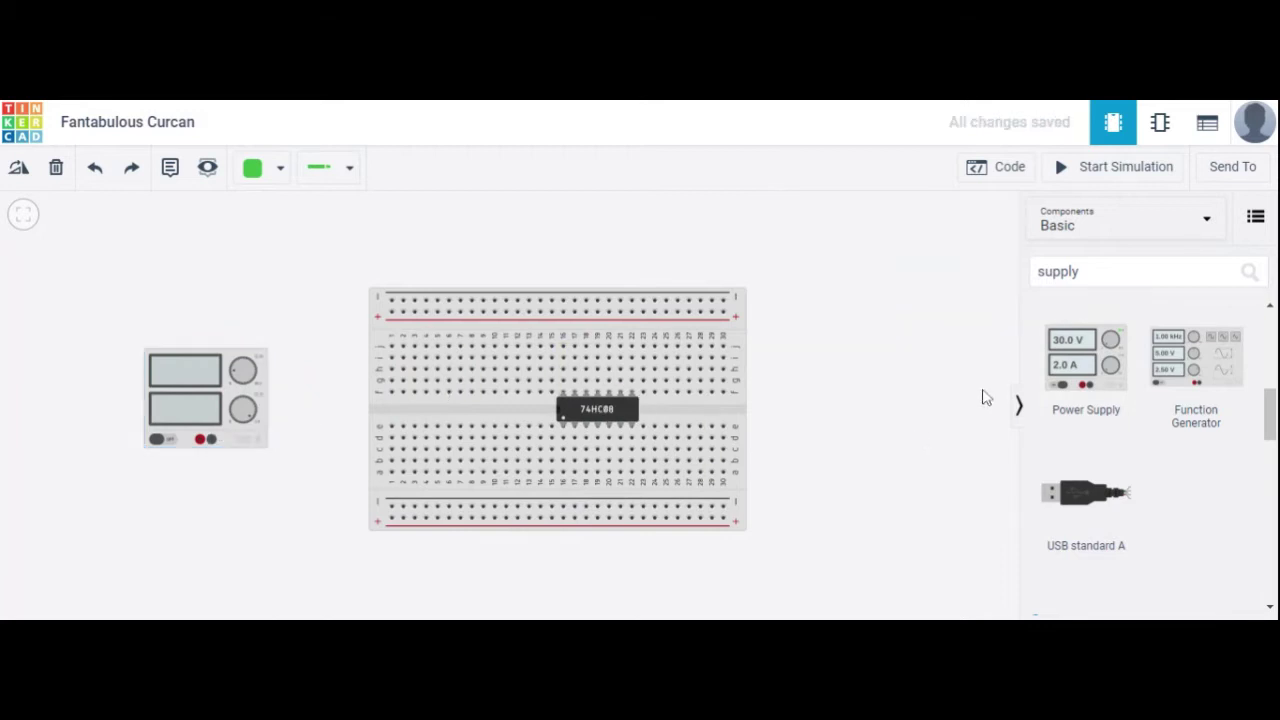
# - Clear the search and place a red LED on the breadboard's upper right
pyautogui.click(1078, 271)
pyautogui.press('BackSpace')
pyautogui.press('BackSpace')
pyautogui.press('BackSpace')
pyautogui.press('BackSpace')
pyautogui.press('BackSpace')
pyautogui.press('BackSpace')
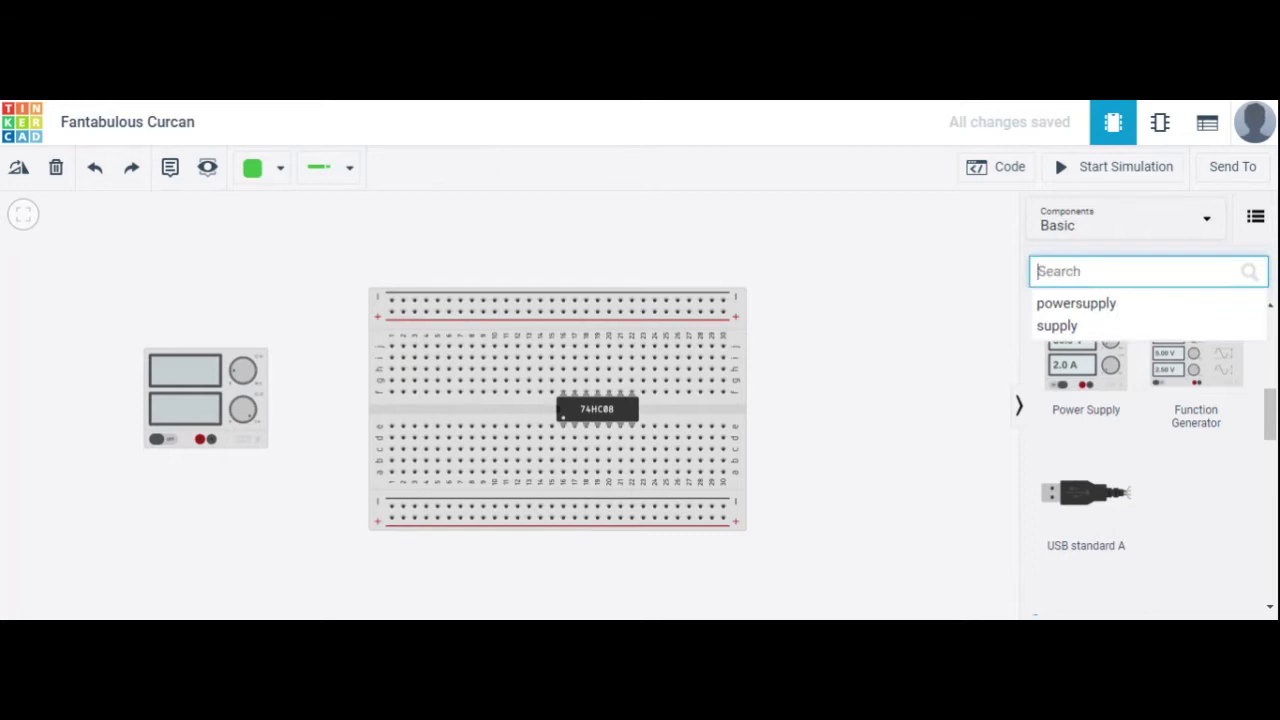
pyautogui.moveTo(1202, 372); pyautogui.dragTo(709, 368)
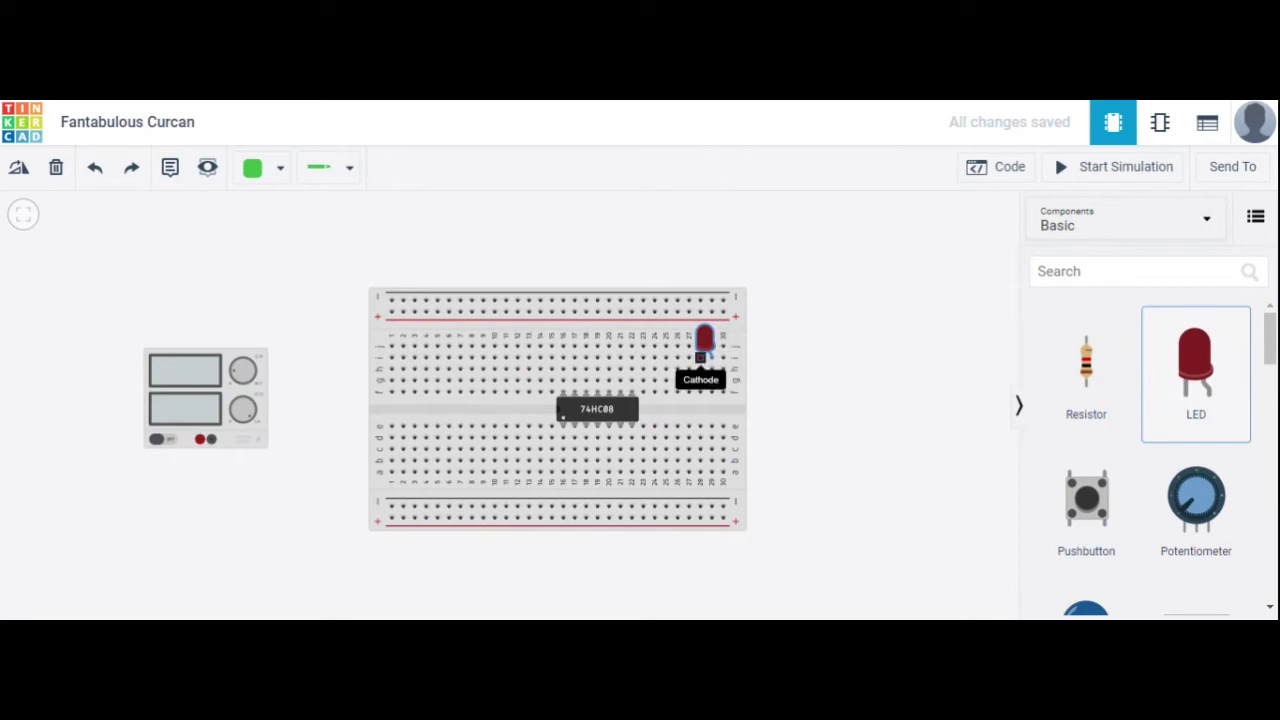
pyautogui.moveTo(708, 352); pyautogui.dragTo(708, 352)
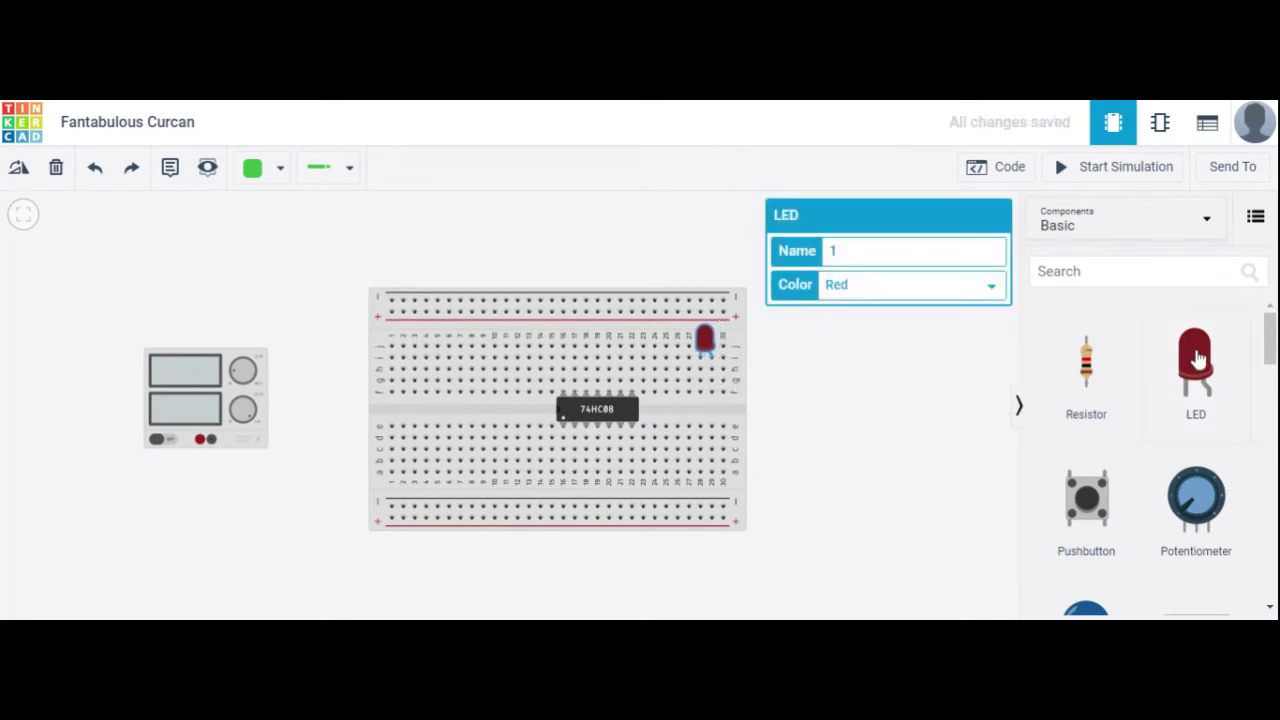
# - Find the slide switch in the components list and drop it on the breadboard's lower half
pyautogui.scroll(-4, 1211, 560)
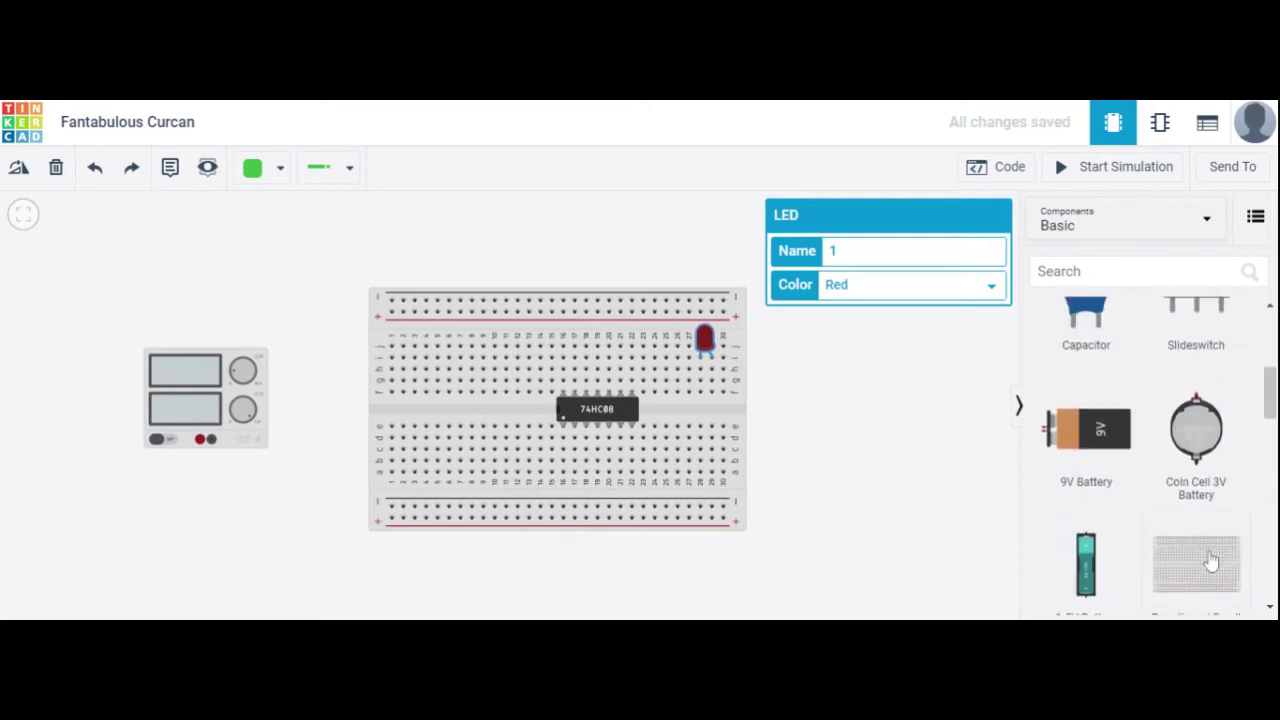
pyautogui.scroll(-4, 1230, 530)
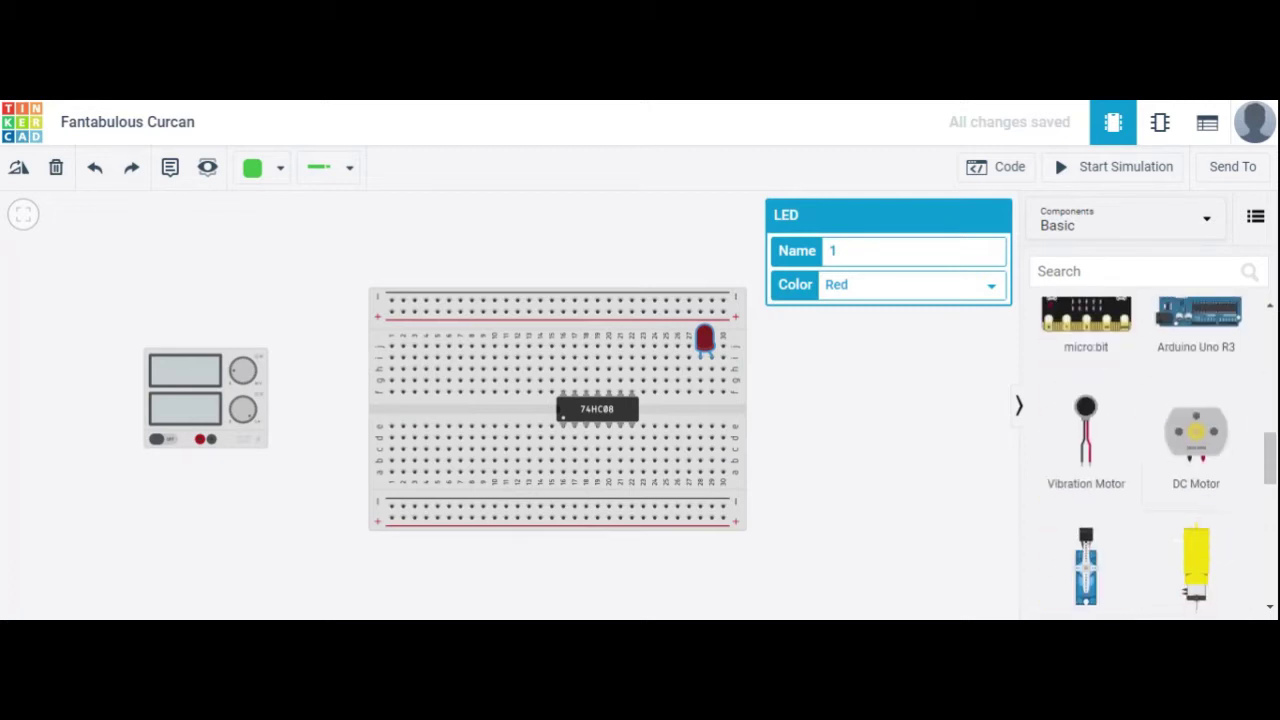
pyautogui.scroll(4, 1268, 398)
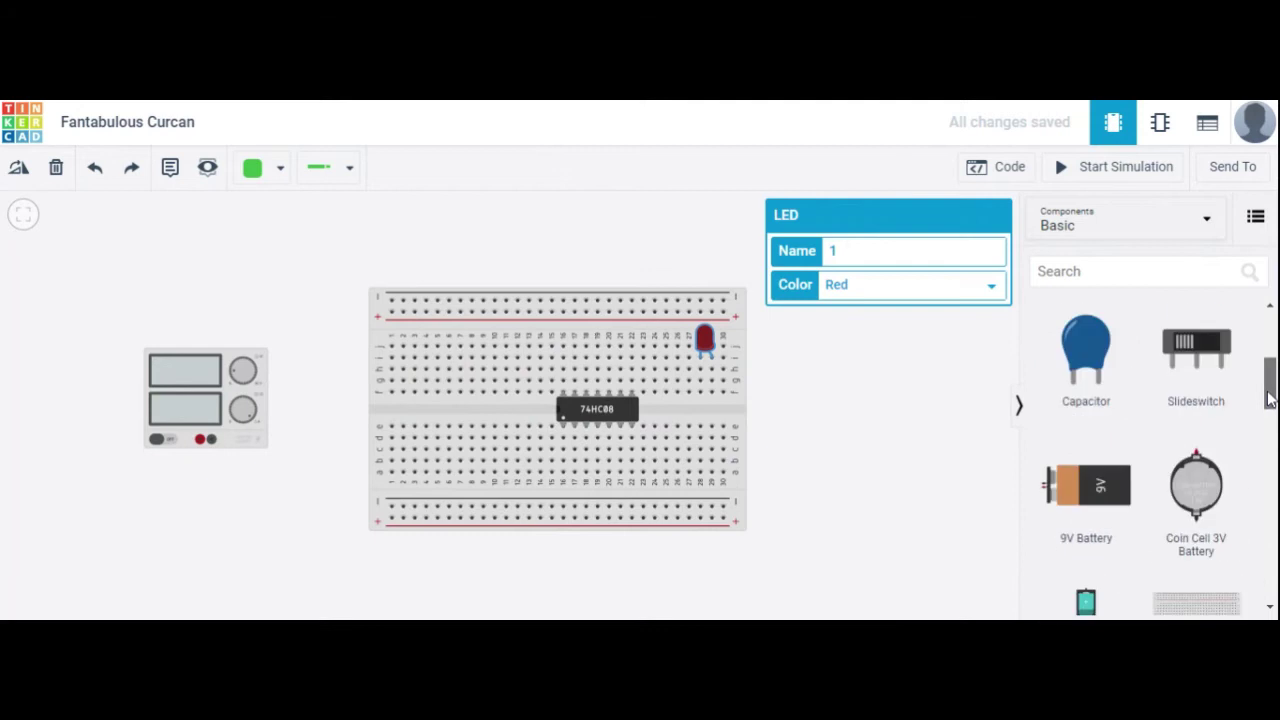
pyautogui.moveTo(1140, 392); pyautogui.dragTo(474, 452)
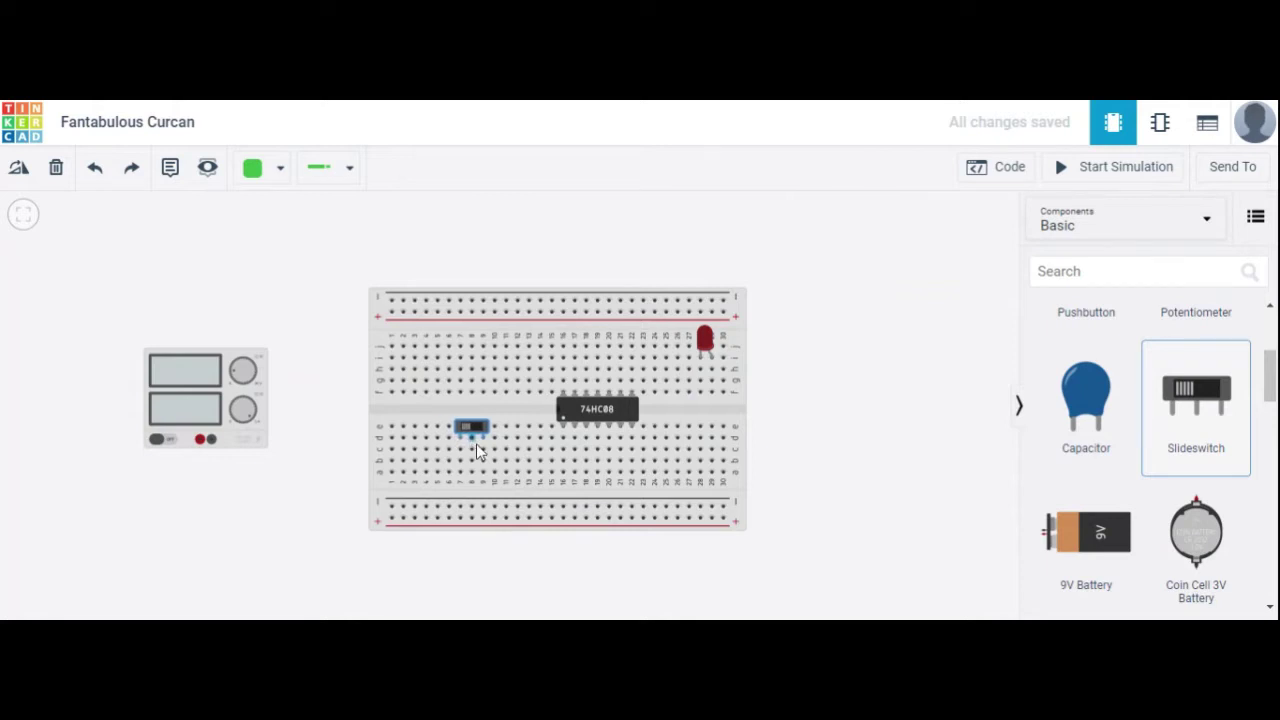
# - Nudge the slide switch slightly right and search the parts for 'Ph'
pyautogui.moveTo(479, 451); pyautogui.dragTo(487, 452)
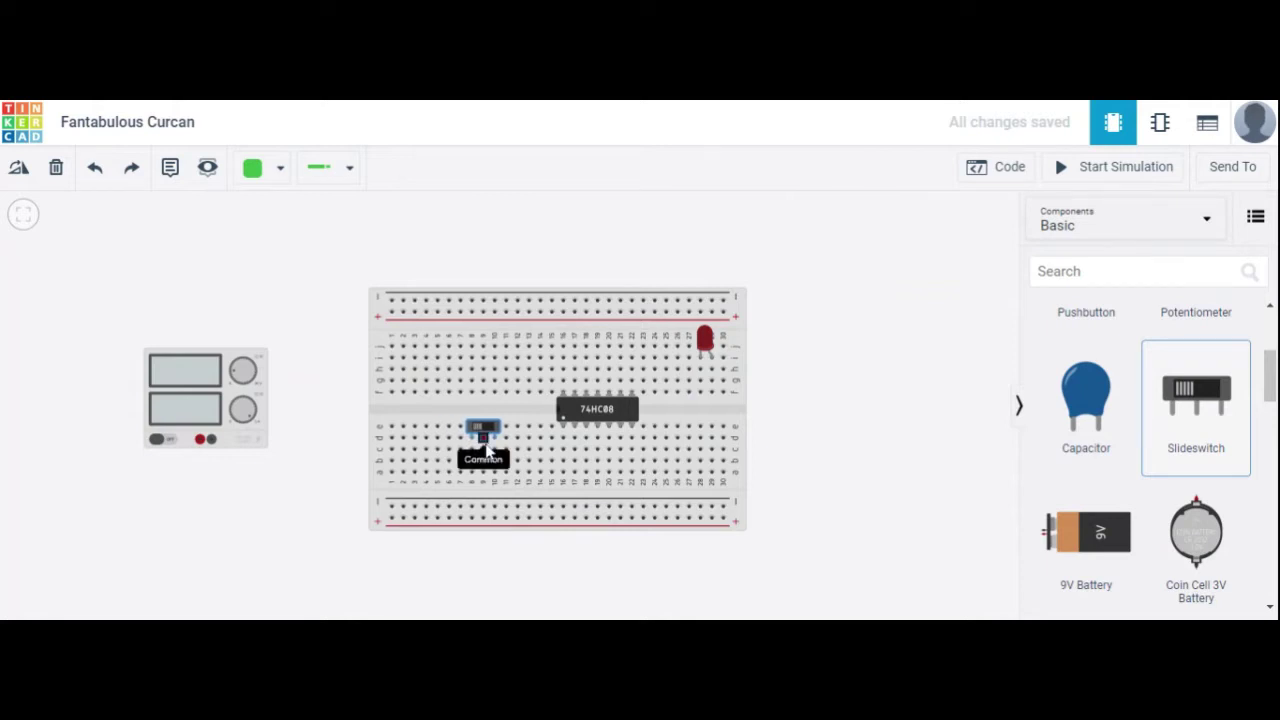
pyautogui.click(1140, 271)
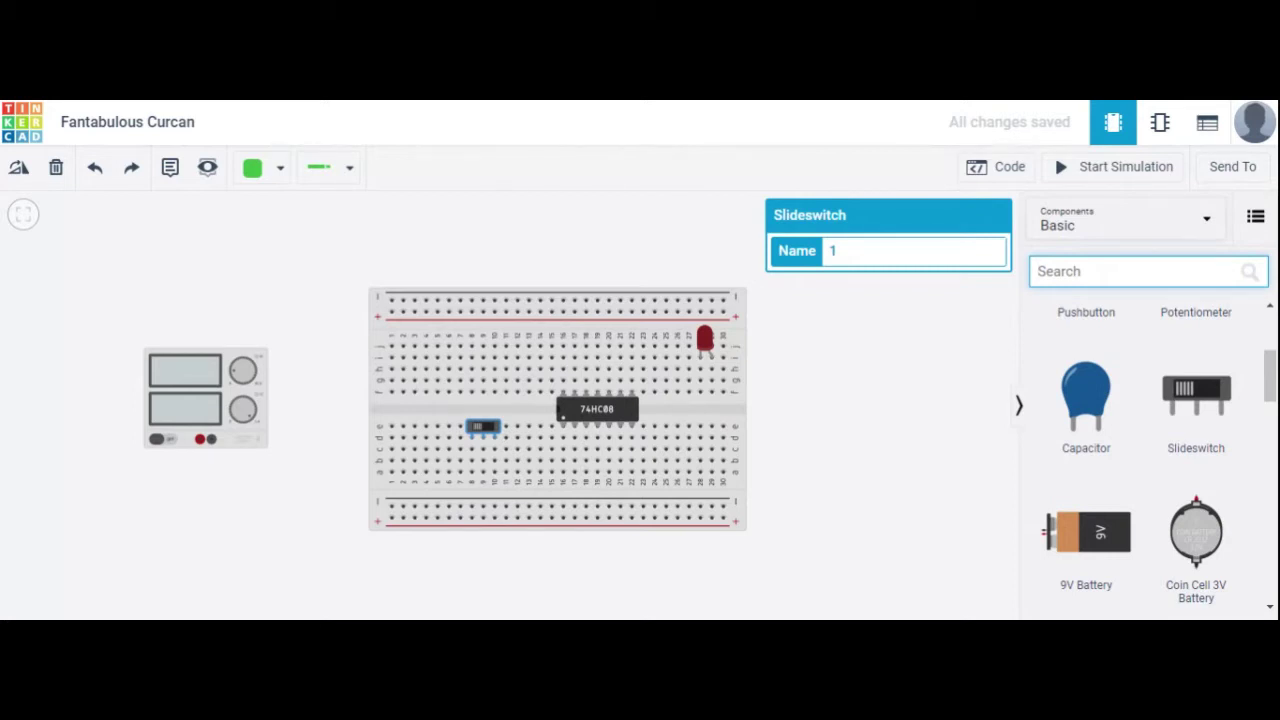
pyautogui.write('Ph')
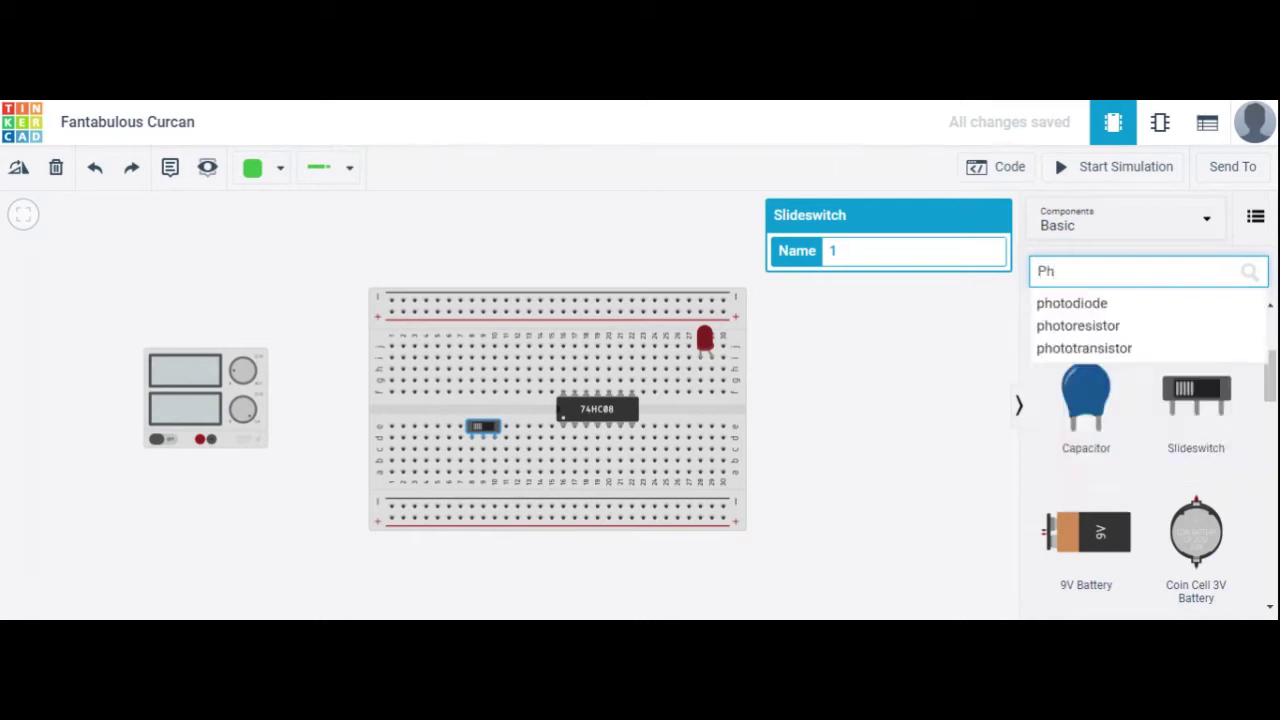
# - Place the photoresistor on the breadboard's upper left and a 1 kΩ resistor right of the board
pyautogui.click(1150, 327)
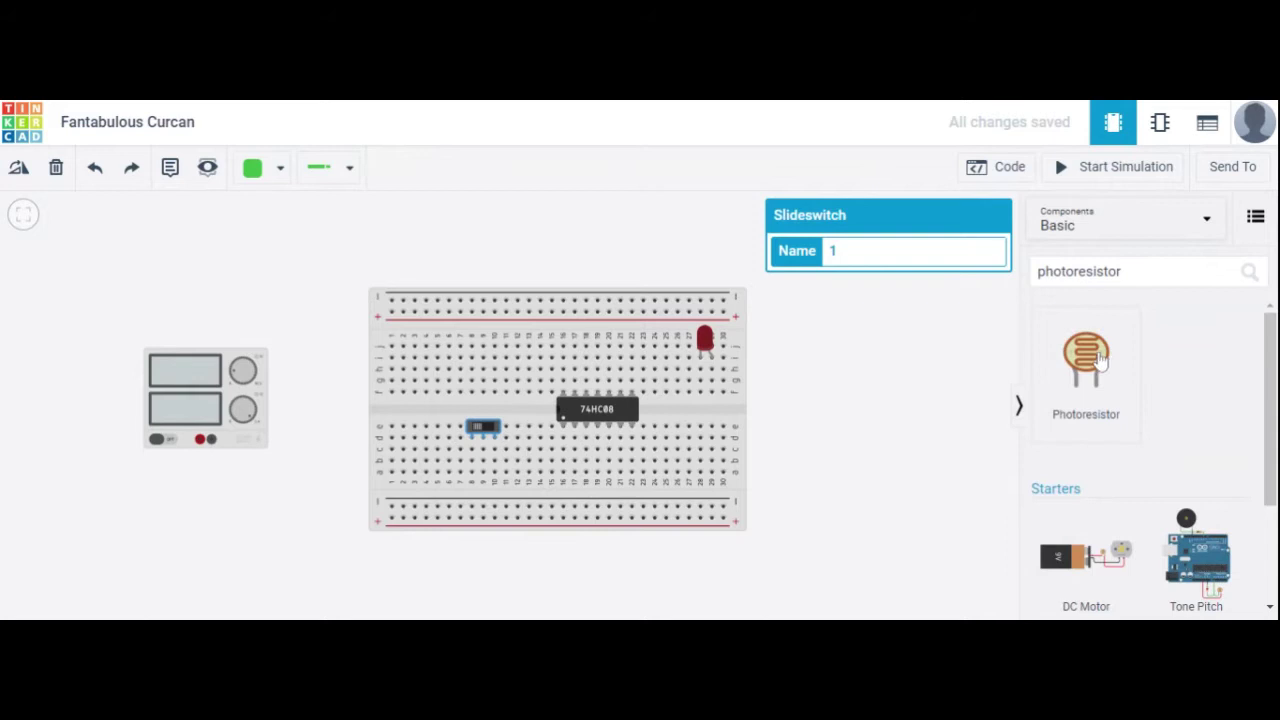
pyautogui.moveTo(1094, 364); pyautogui.dragTo(421, 370)
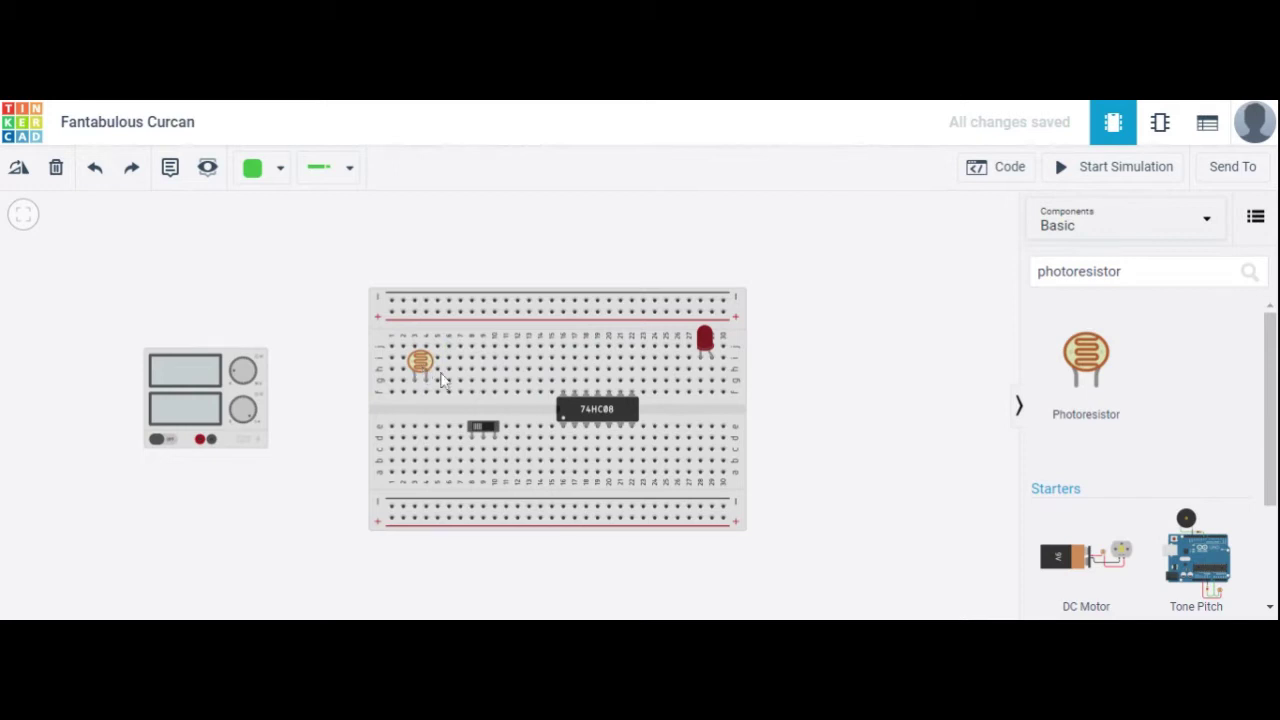
pyautogui.click(1121, 271)
pyautogui.press('BackSpace')
pyautogui.press('BackSpace')
pyautogui.press('BackSpace')
pyautogui.press('BackSpace')
pyautogui.press('BackSpace')
pyautogui.press('BackSpace')
pyautogui.press('BackSpace')
pyautogui.press('BackSpace')
pyautogui.press('BackSpace')
pyautogui.press('BackSpace')
pyautogui.press('BackSpace')
pyautogui.press('BackSpace')
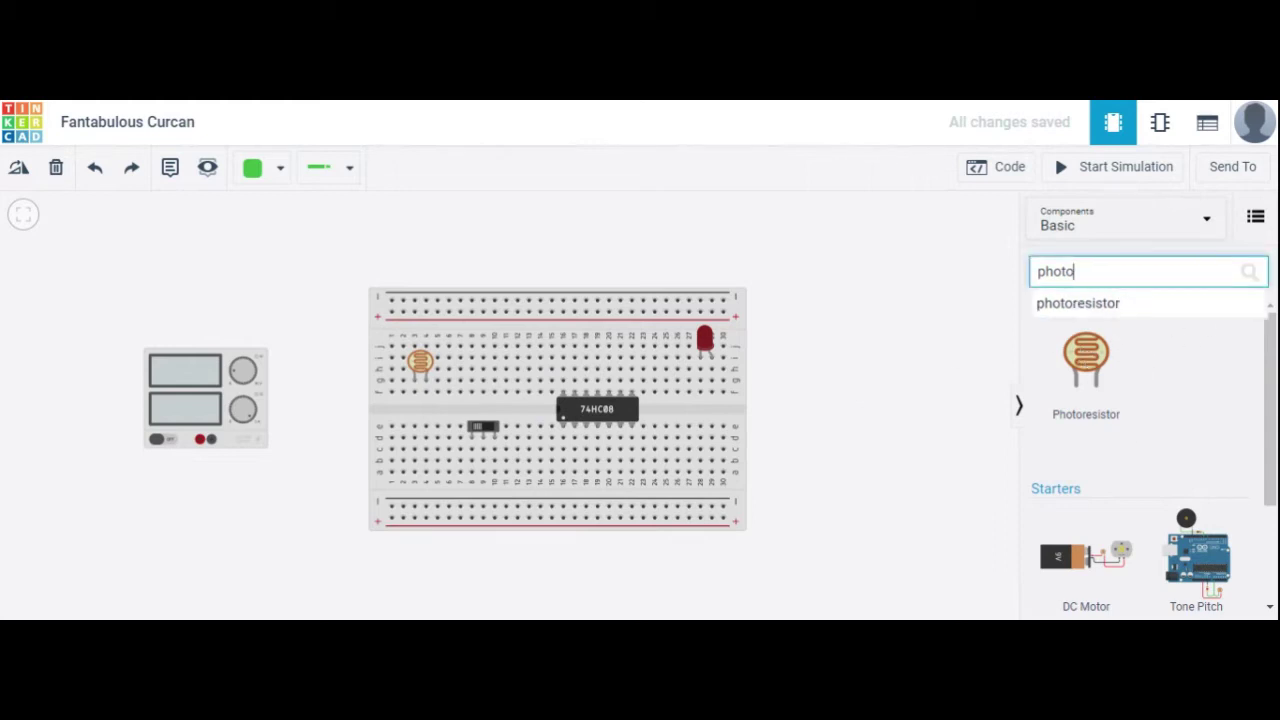
pyautogui.moveTo(1086, 362); pyautogui.dragTo(883, 370)
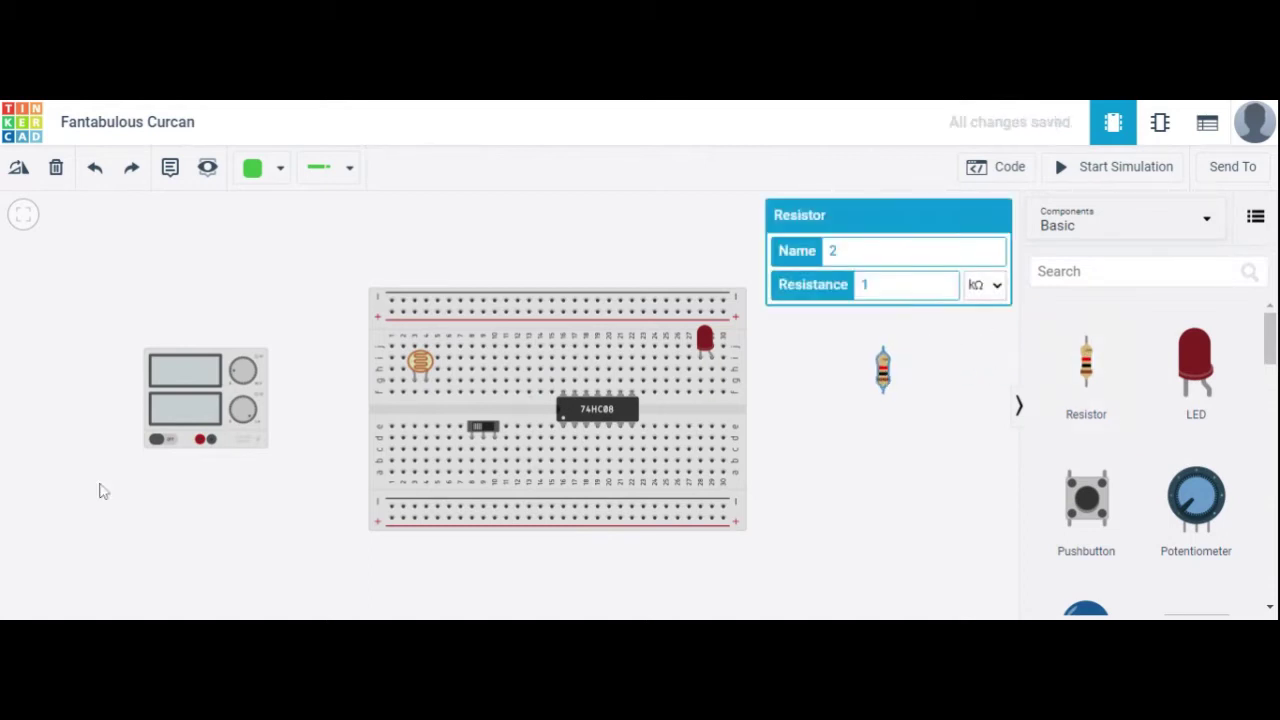
pyautogui.click(211, 440)
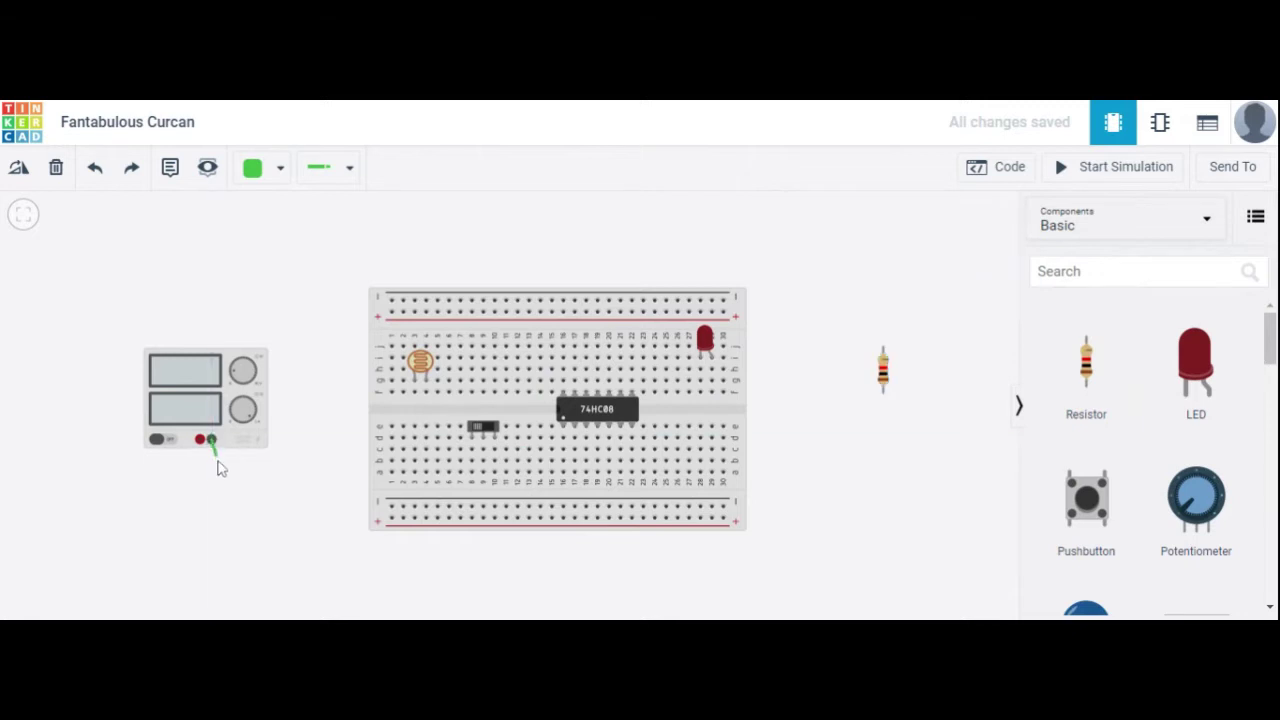
# - Route the wire from the supply's negative terminal to the bottom rail and level its bend
pyautogui.click(212, 516)
pyautogui.click(388, 509)
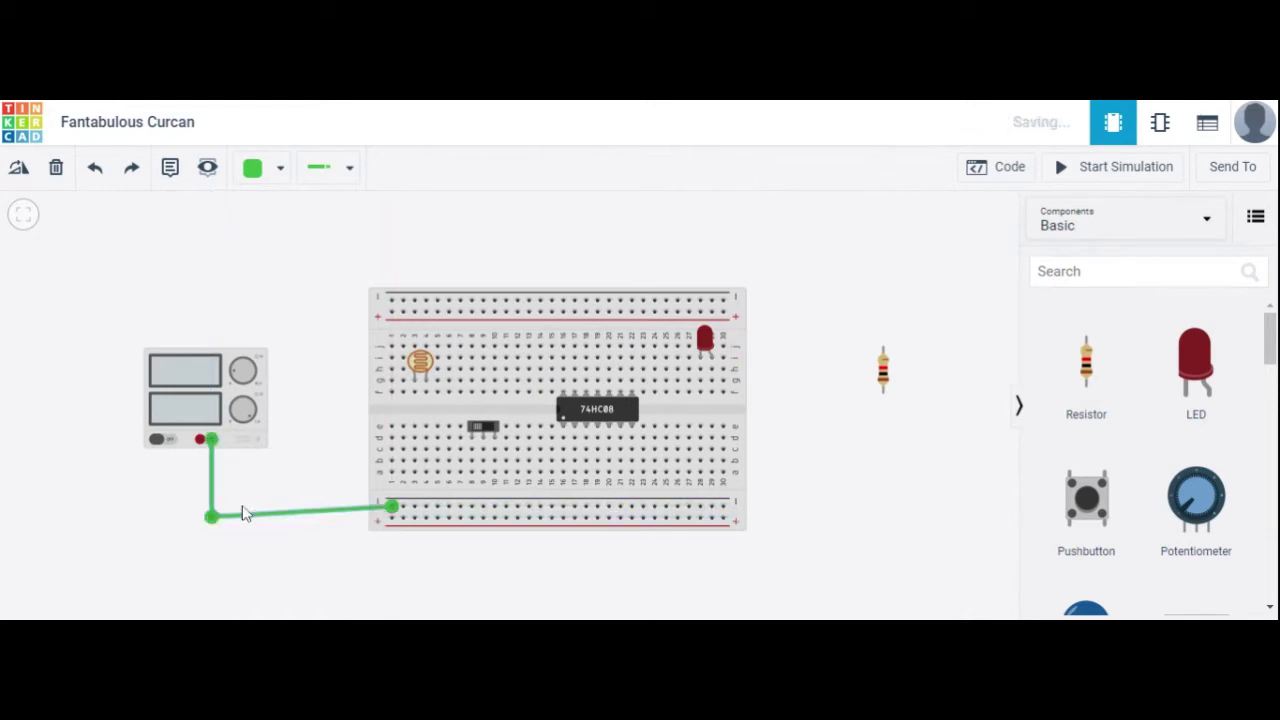
pyautogui.moveTo(213, 519); pyautogui.dragTo(218, 511)
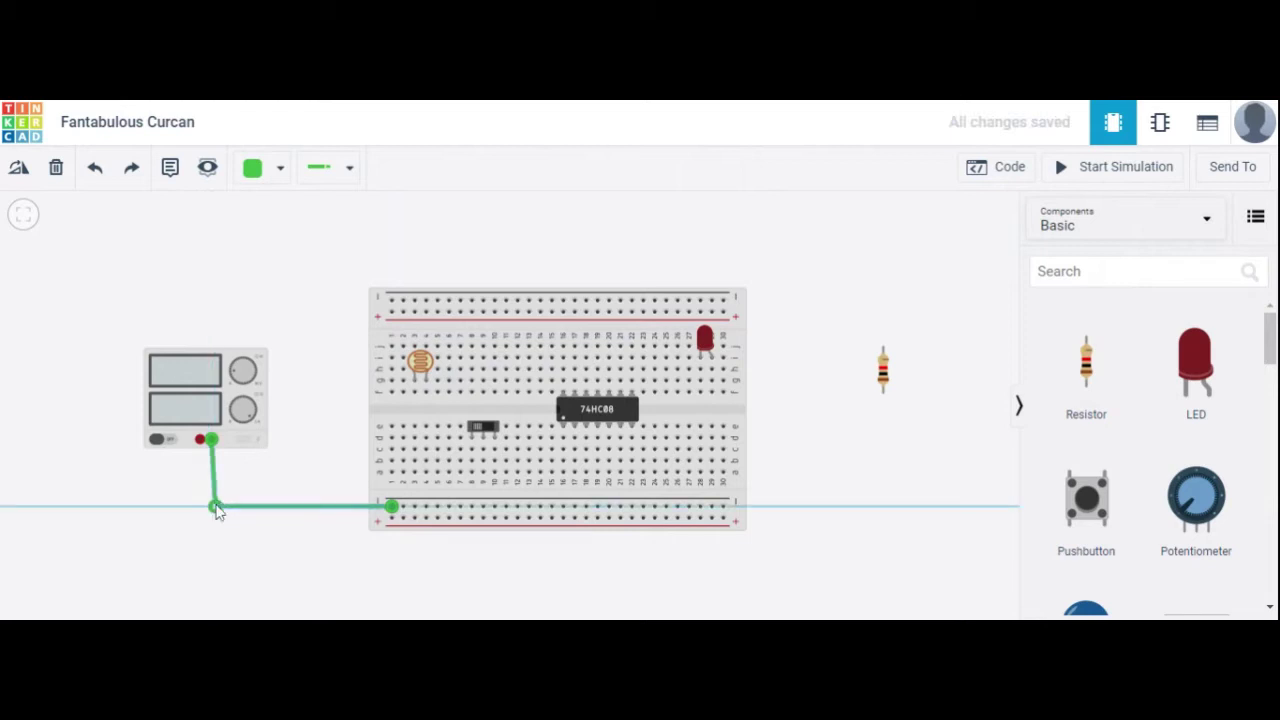
pyautogui.moveTo(195, 374); pyautogui.dragTo(201, 383)
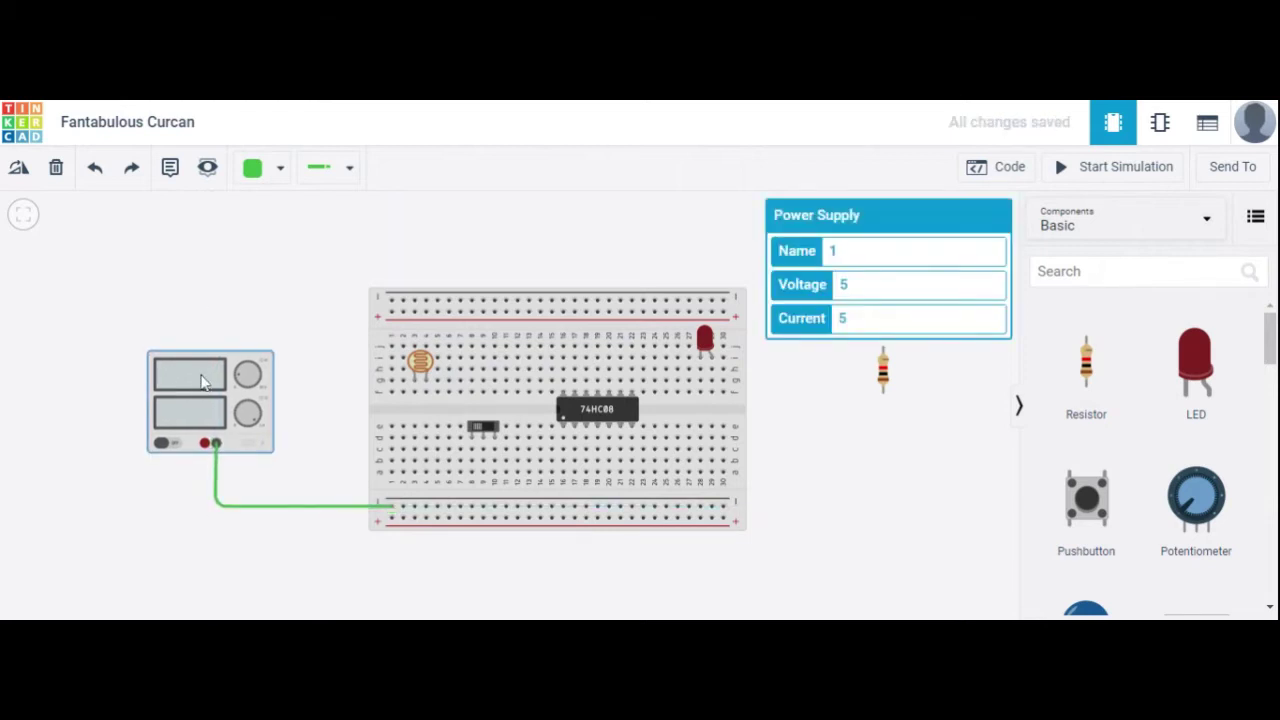
# - Make the ground wire from the power supply black
pyautogui.click(282, 169)
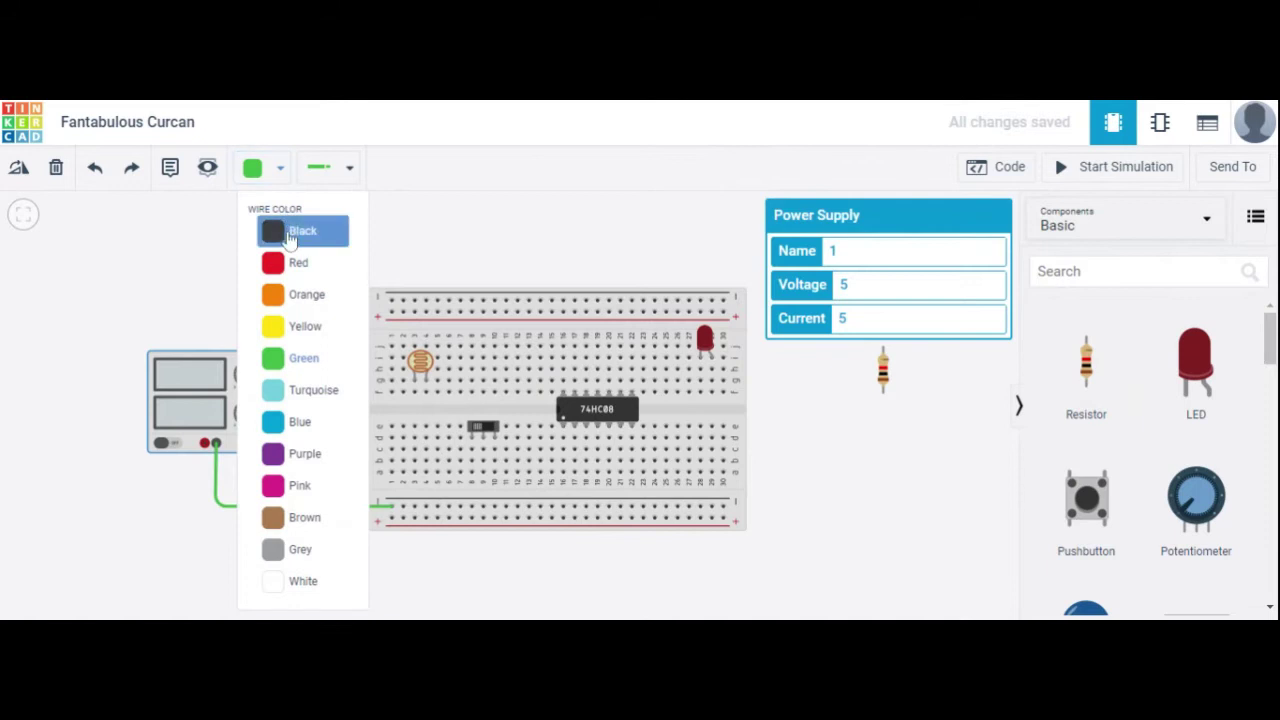
pyautogui.click(289, 237)
pyautogui.click(216, 490)
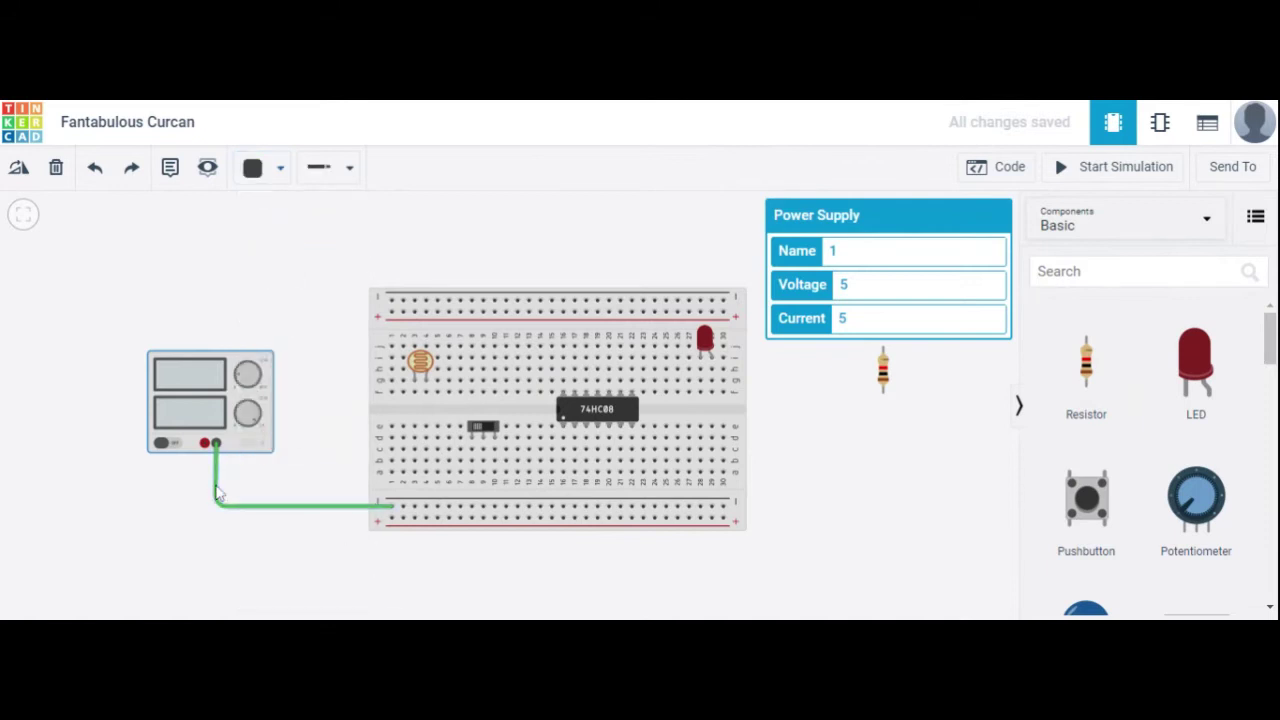
pyautogui.click(254, 170)
pyautogui.click(275, 229)
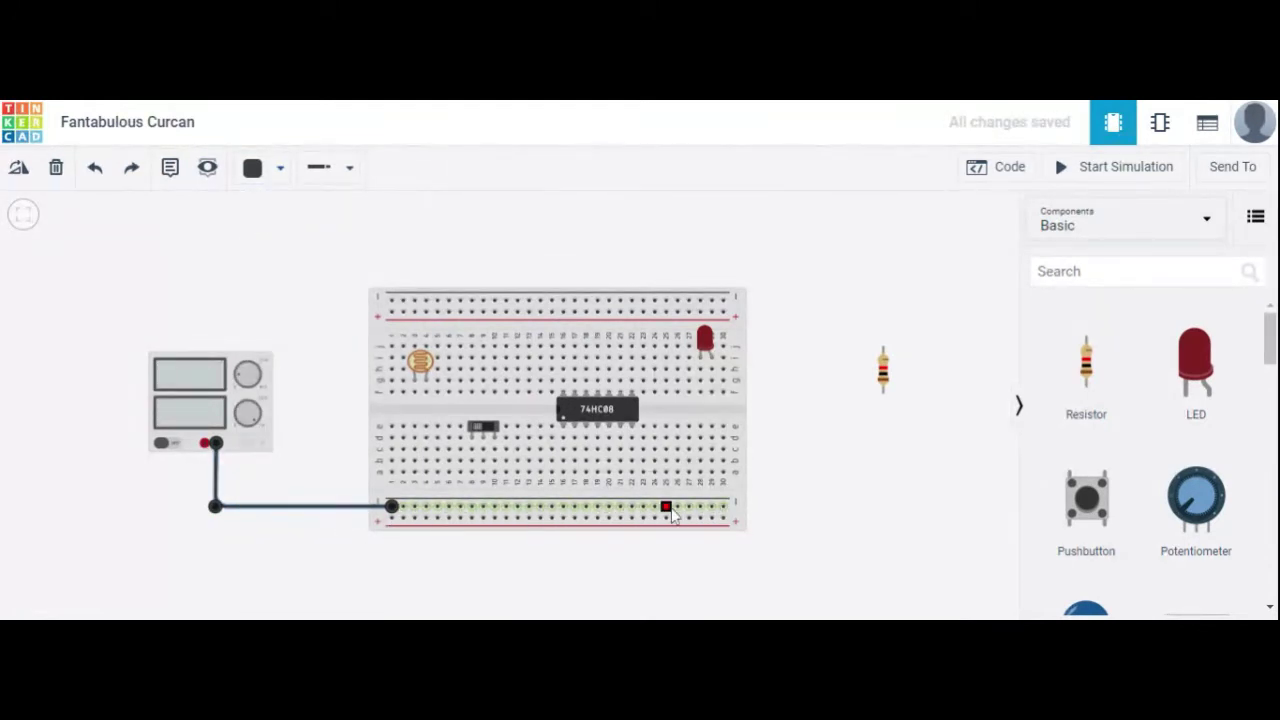
# - Run a red wire from the supply's positive terminal around to the breadboard's top rail
pyautogui.click(209, 448)
pyautogui.click(207, 463)
pyautogui.click(142, 464)
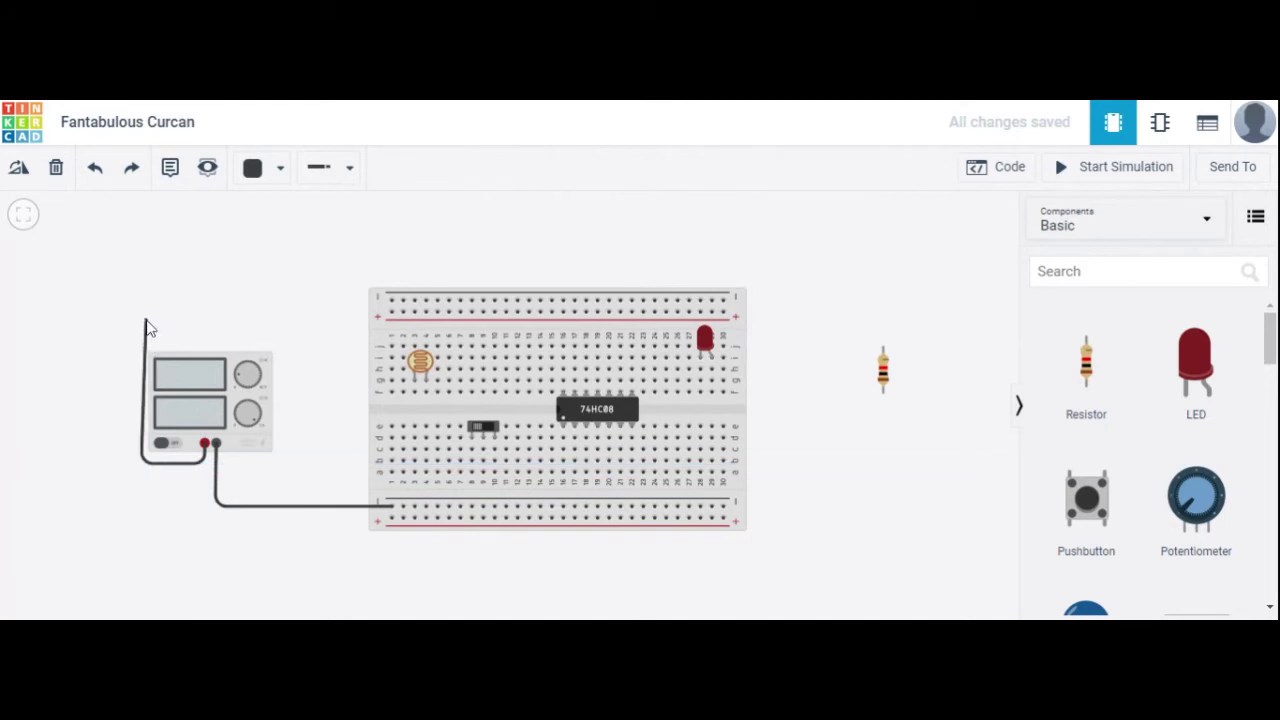
pyautogui.click(146, 316)
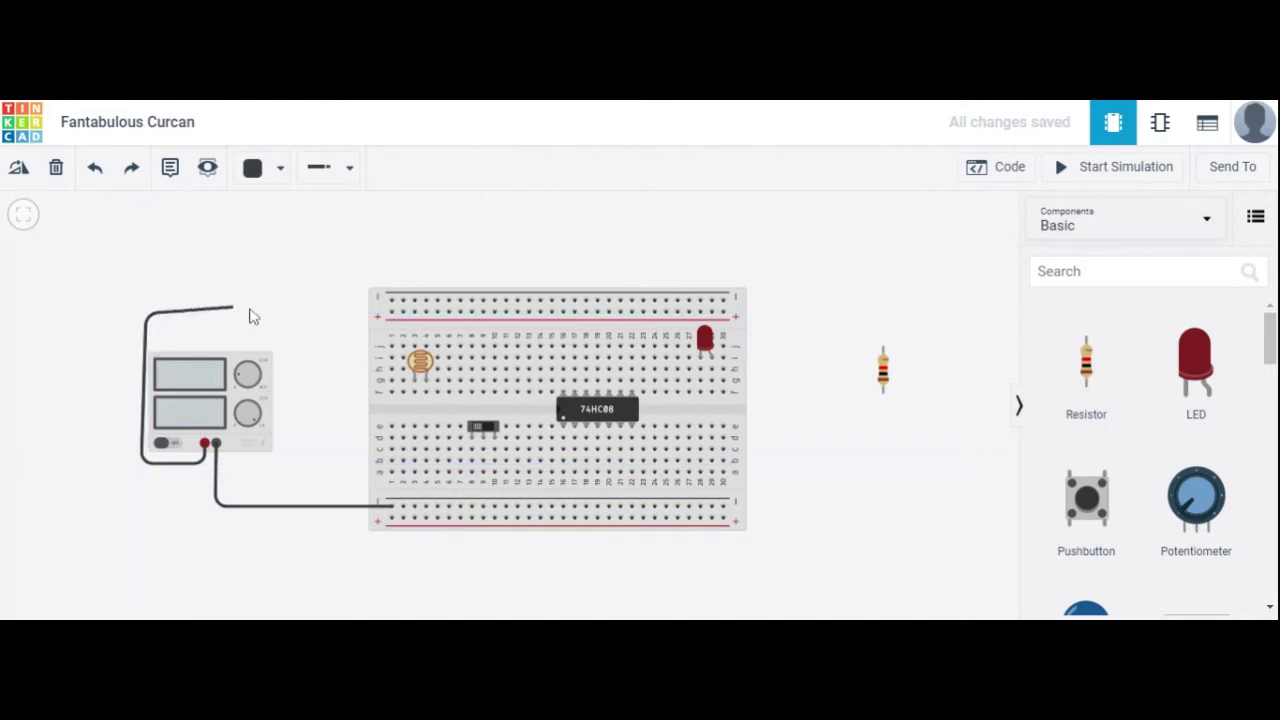
pyautogui.click(389, 316)
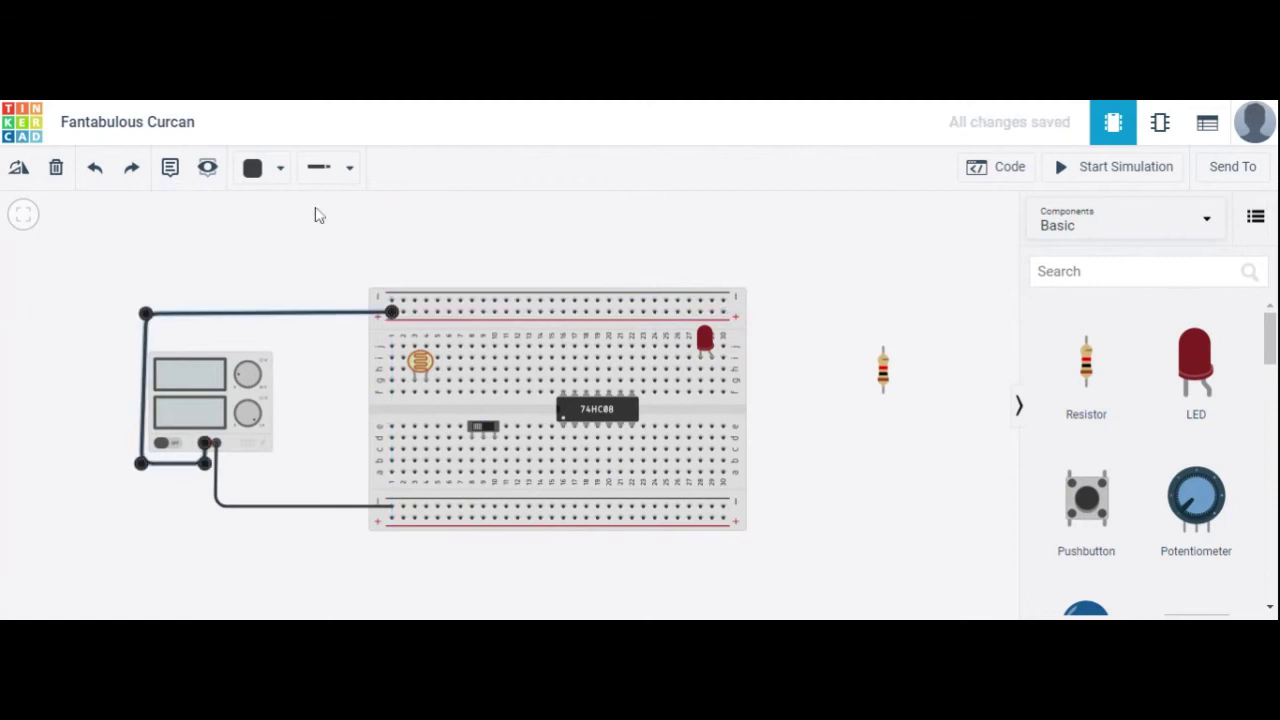
pyautogui.click(280, 170)
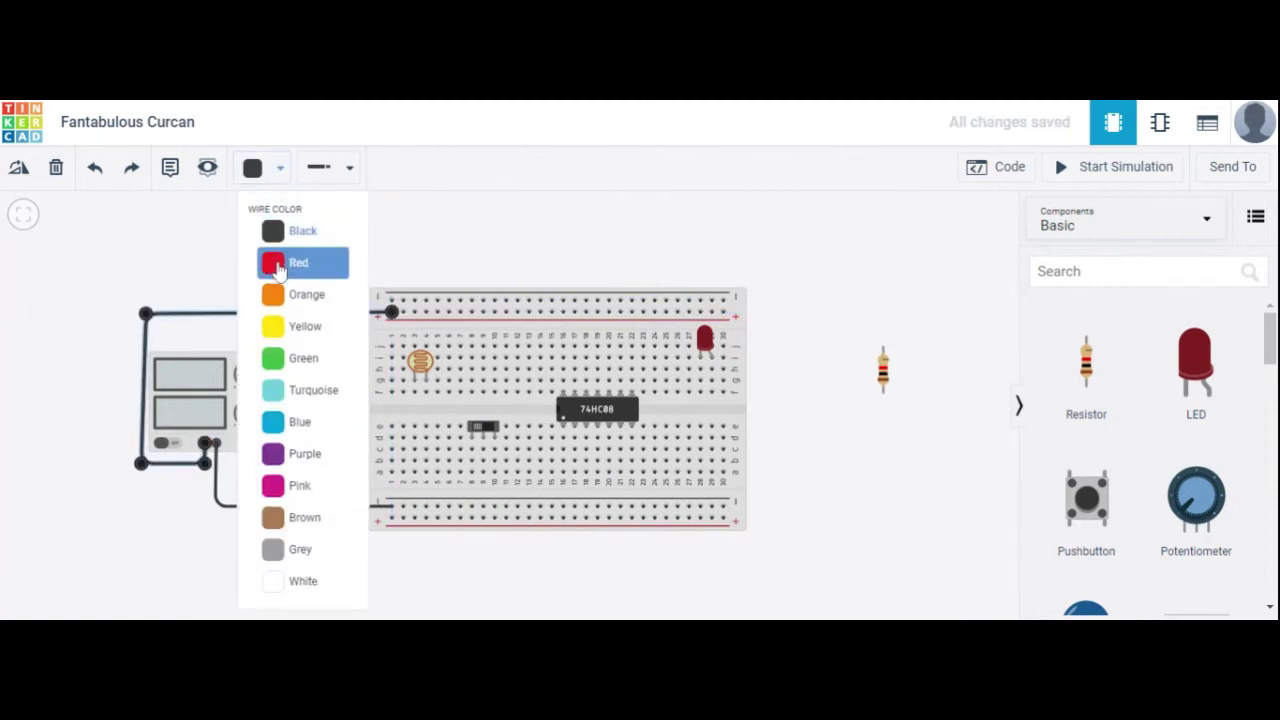
pyautogui.click(275, 256)
pyautogui.click(202, 294)
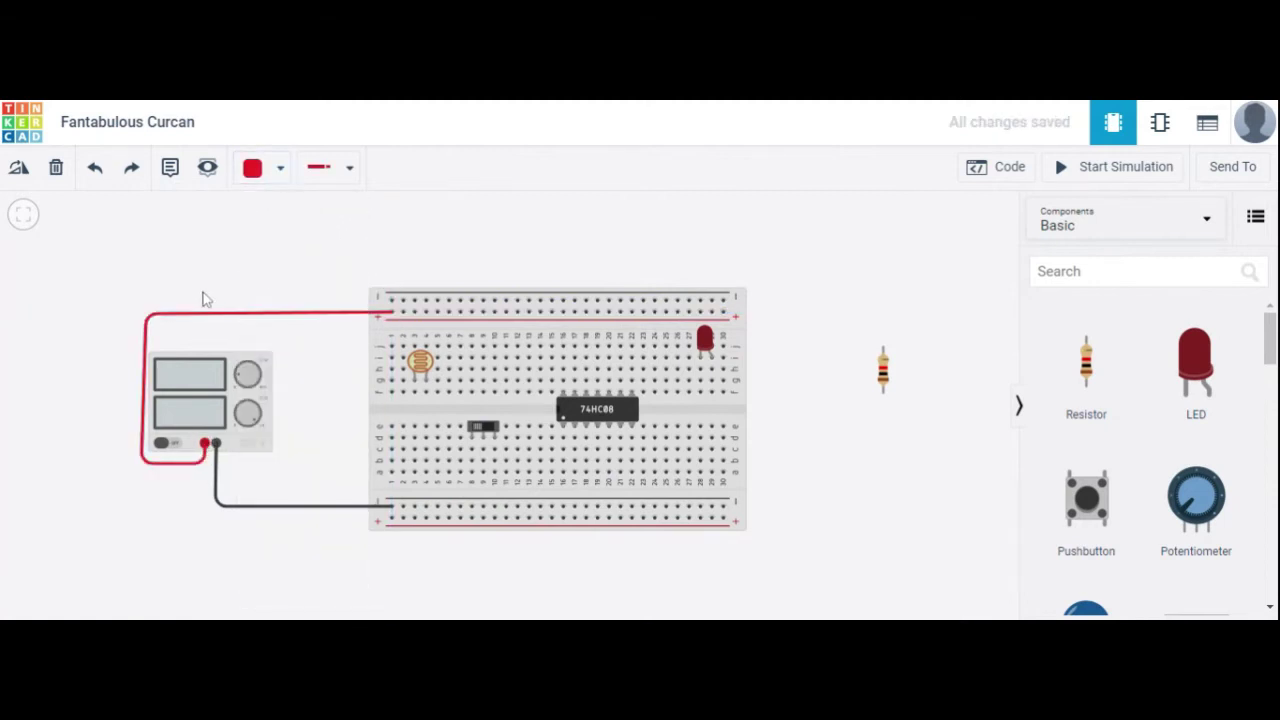
pyautogui.click(195, 405)
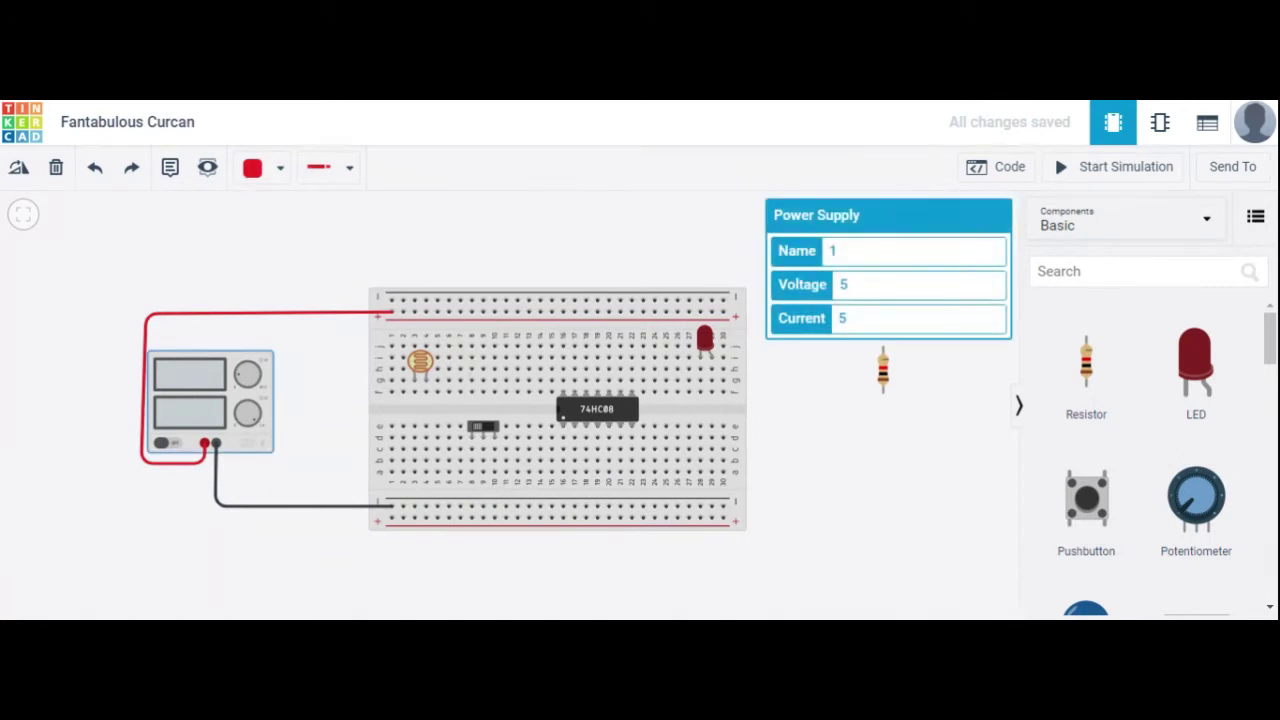
pyautogui.click(150, 279)
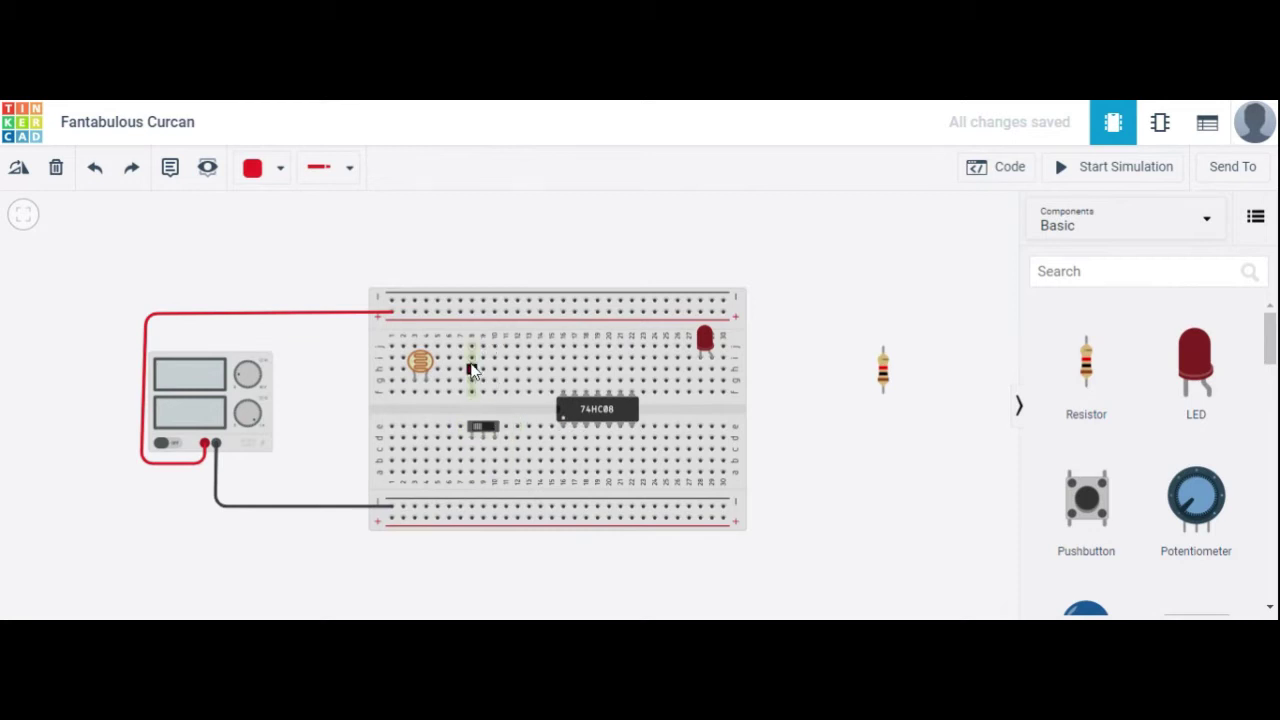
# - Add two red jumpers from the top rail to the photoresistor strip and the 74HC08 column
pyautogui.click(473, 318)
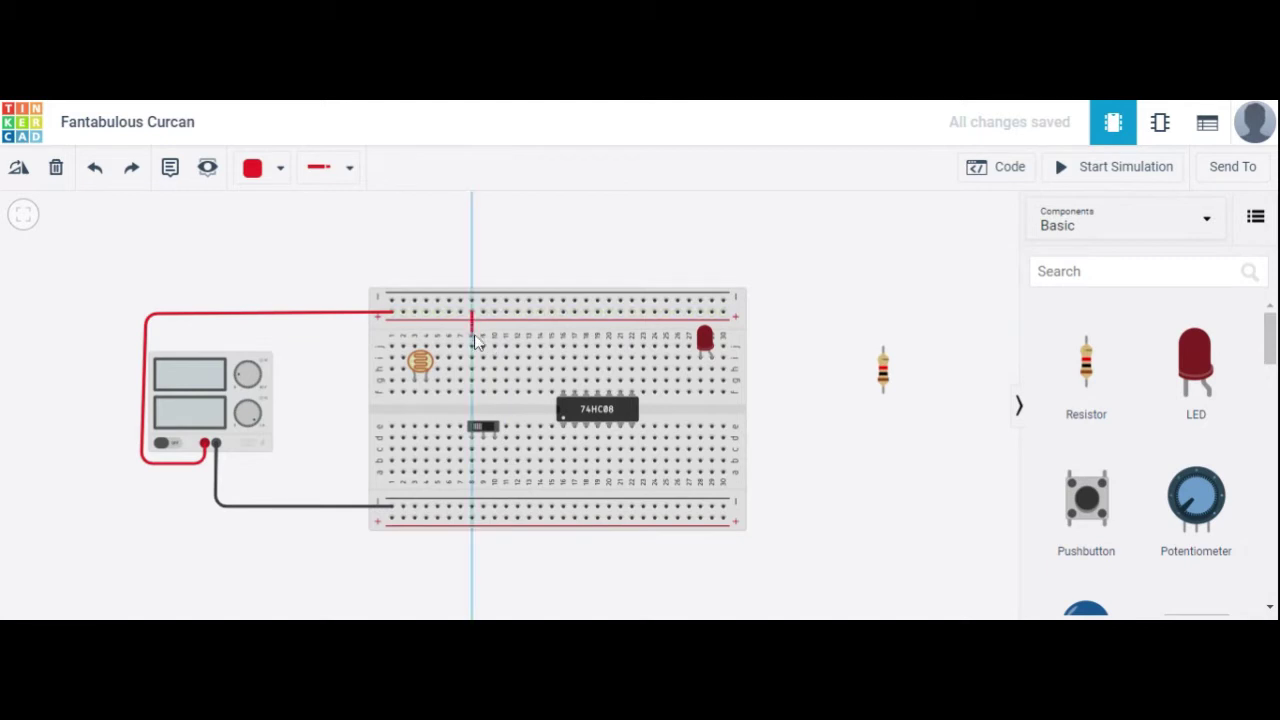
pyautogui.click(472, 346)
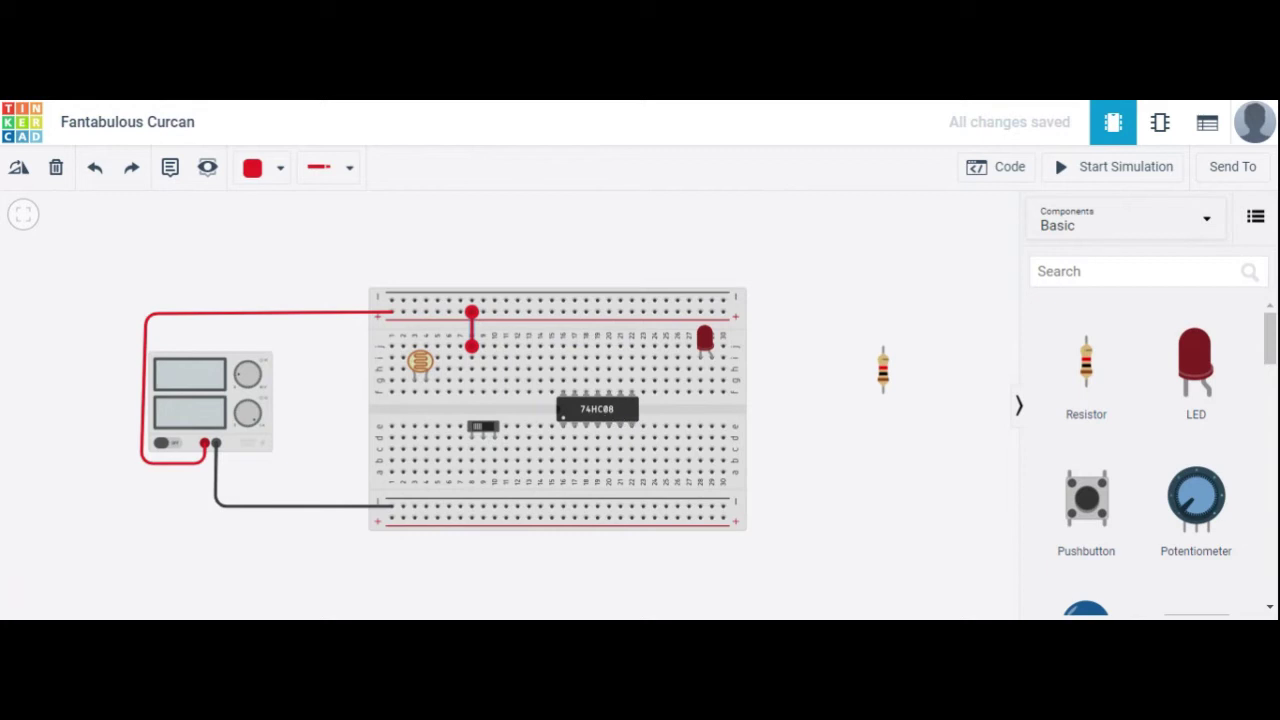
pyautogui.click(563, 315)
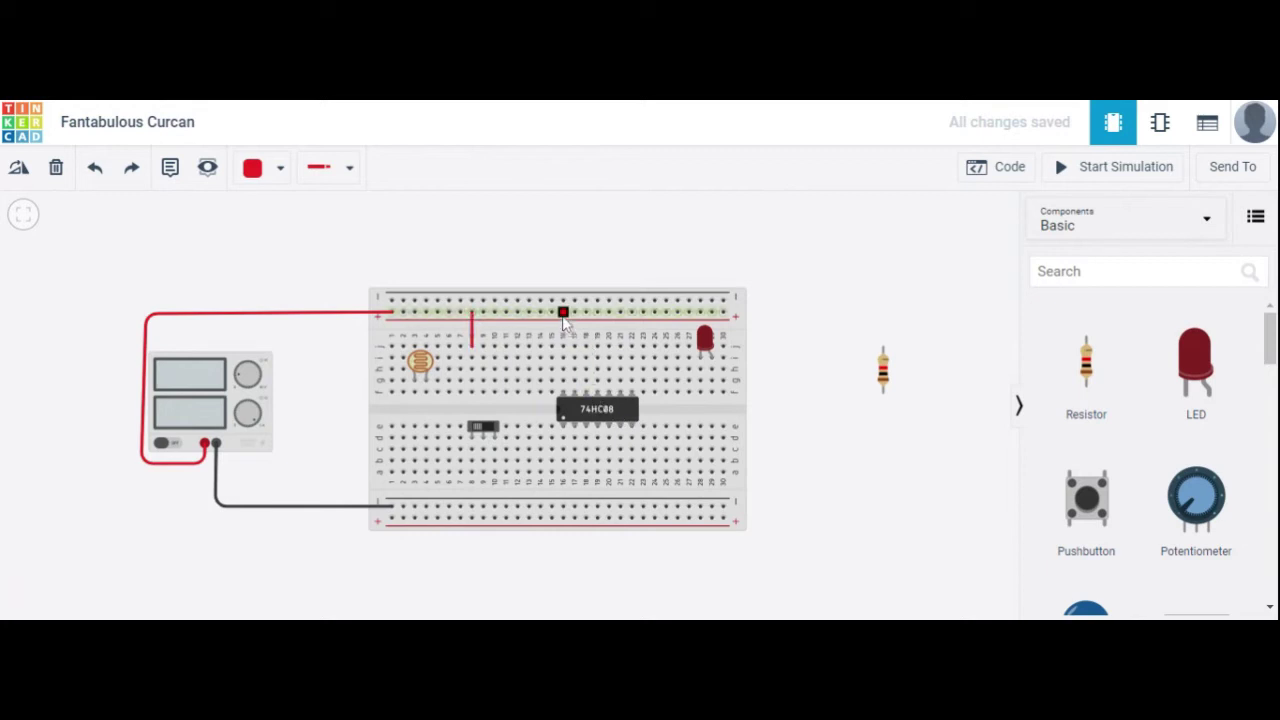
pyautogui.click(564, 348)
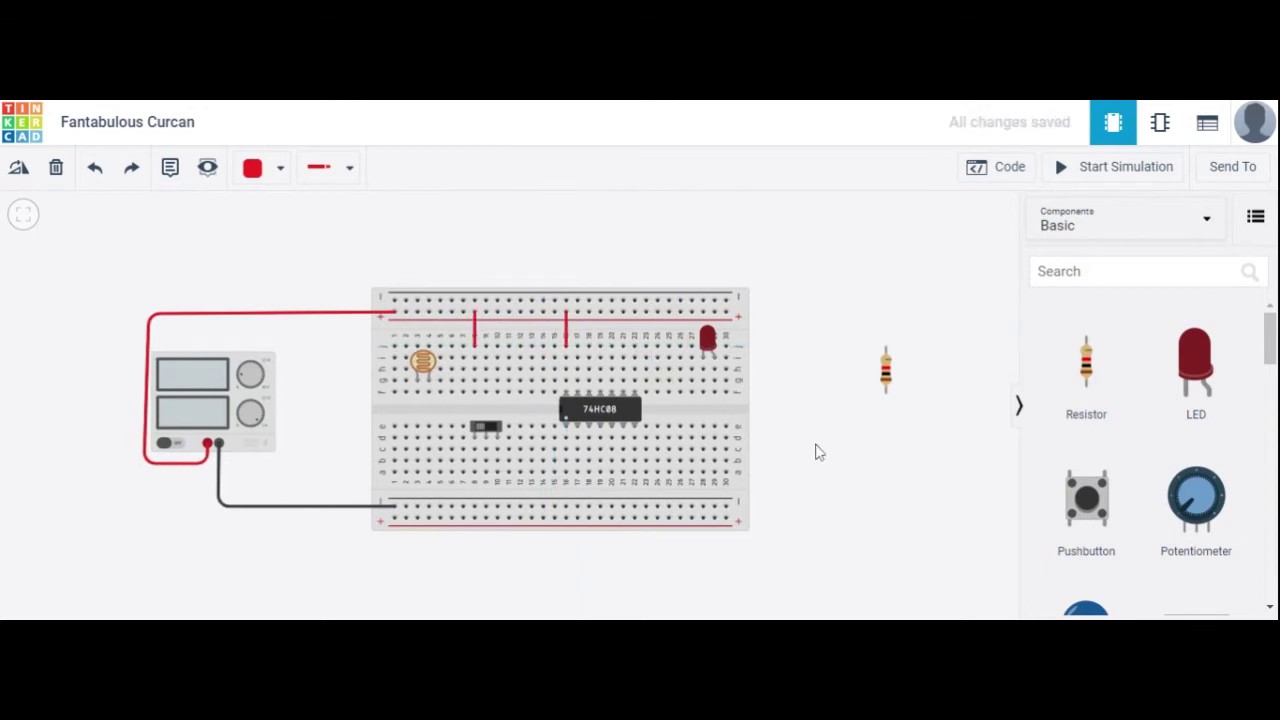
# - Add black ground wires from the 74HC08 and the switch's second terminal to the bottom rail
pyautogui.click(270, 172)
pyautogui.click(277, 229)
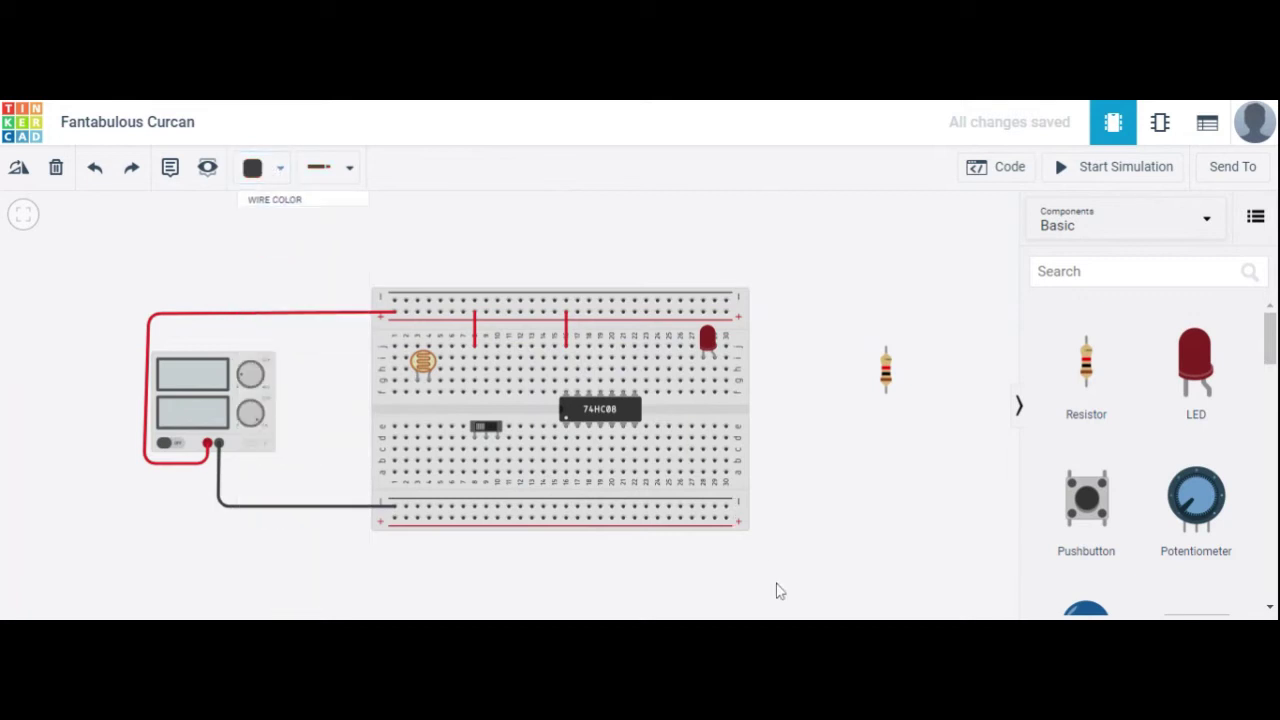
pyautogui.click(640, 474)
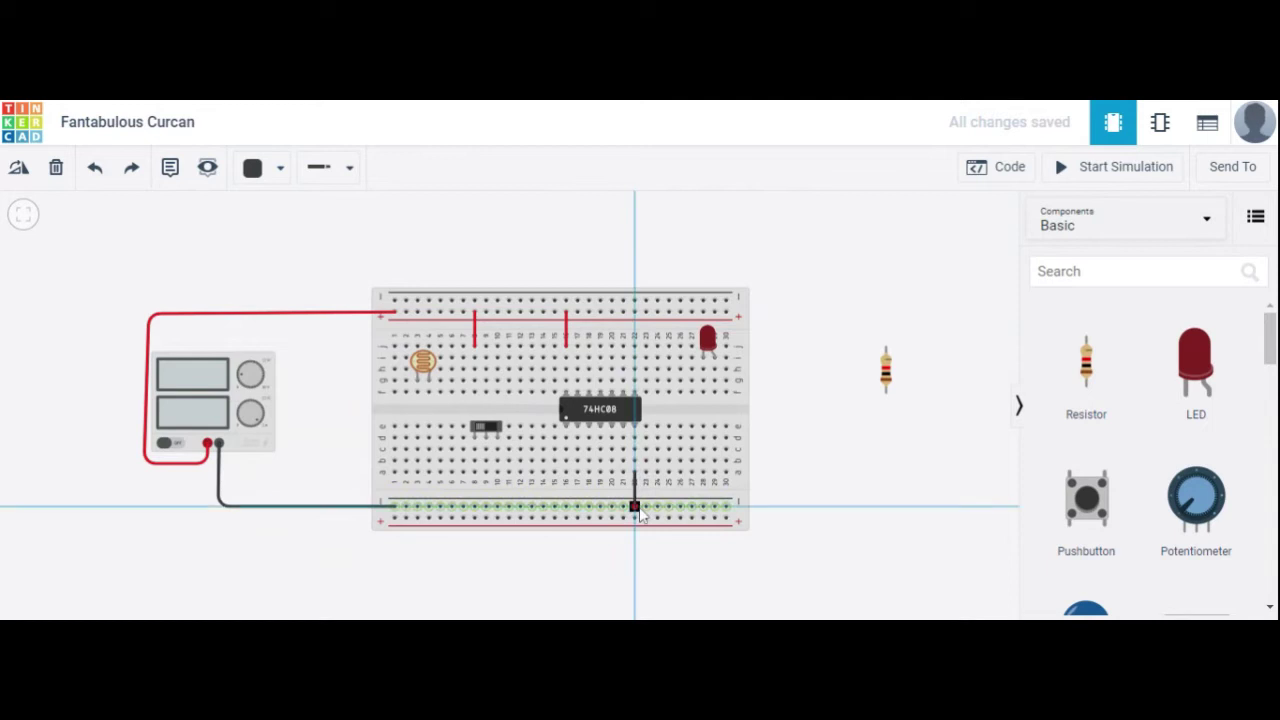
pyautogui.click(636, 508)
pyautogui.click(493, 571)
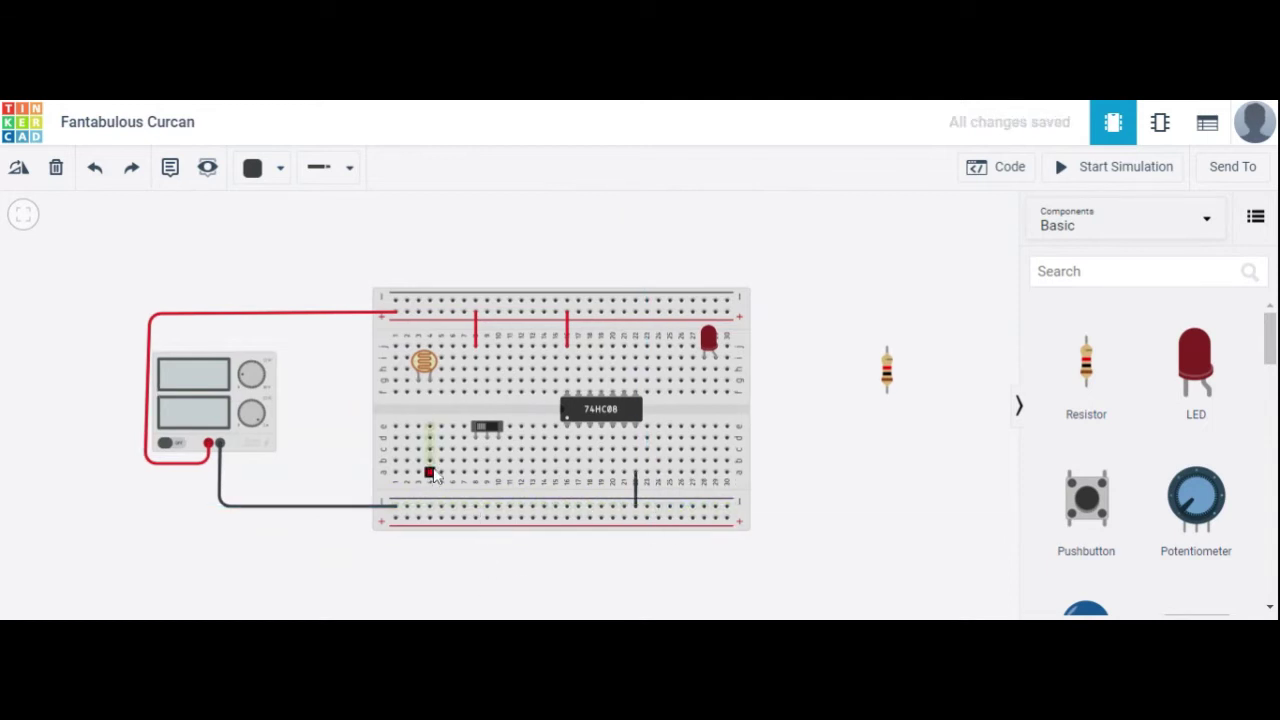
pyautogui.click(501, 439)
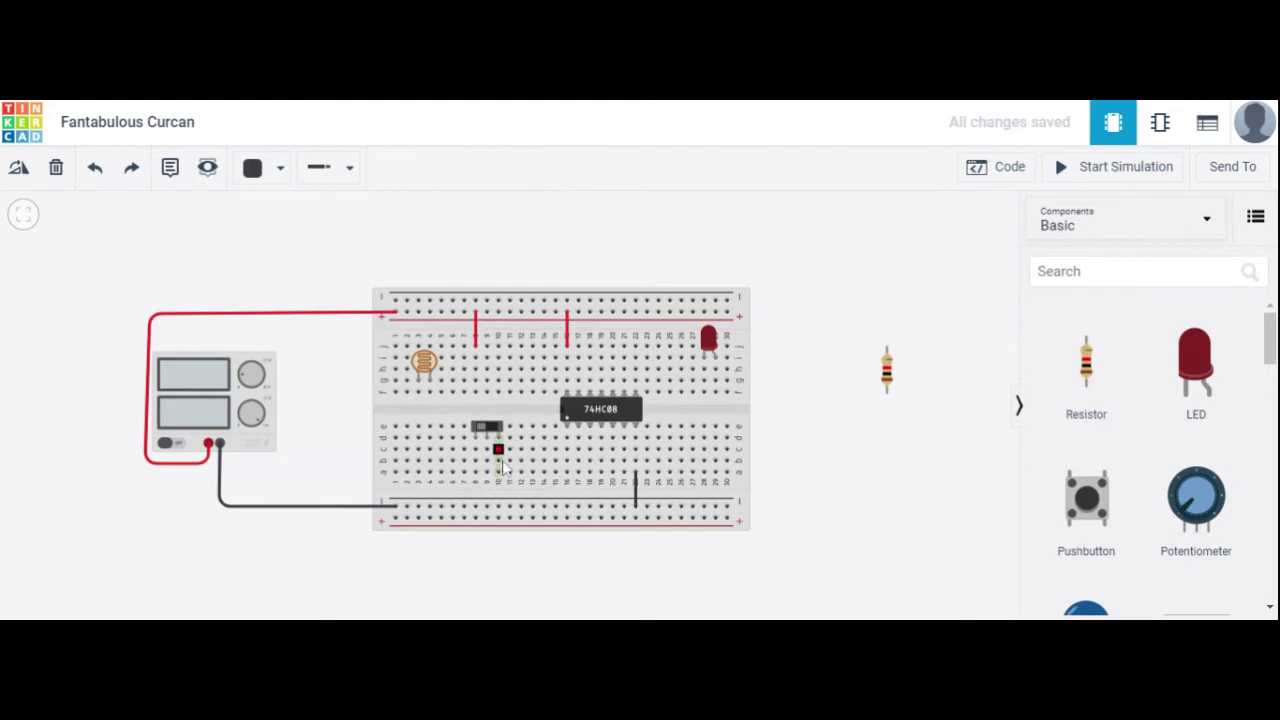
pyautogui.click(502, 513)
# - Wire the slide switch's common pin to the 74HC08's column
pyautogui.click(487, 451)
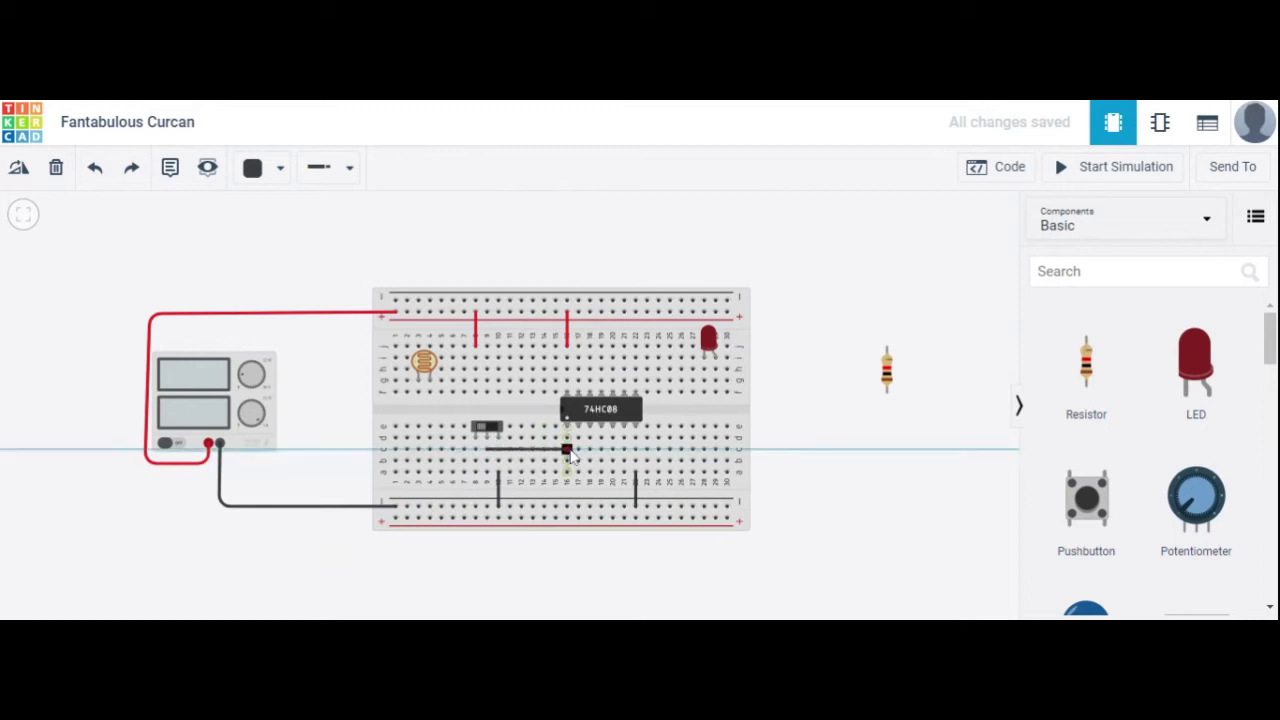
pyautogui.click(567, 451)
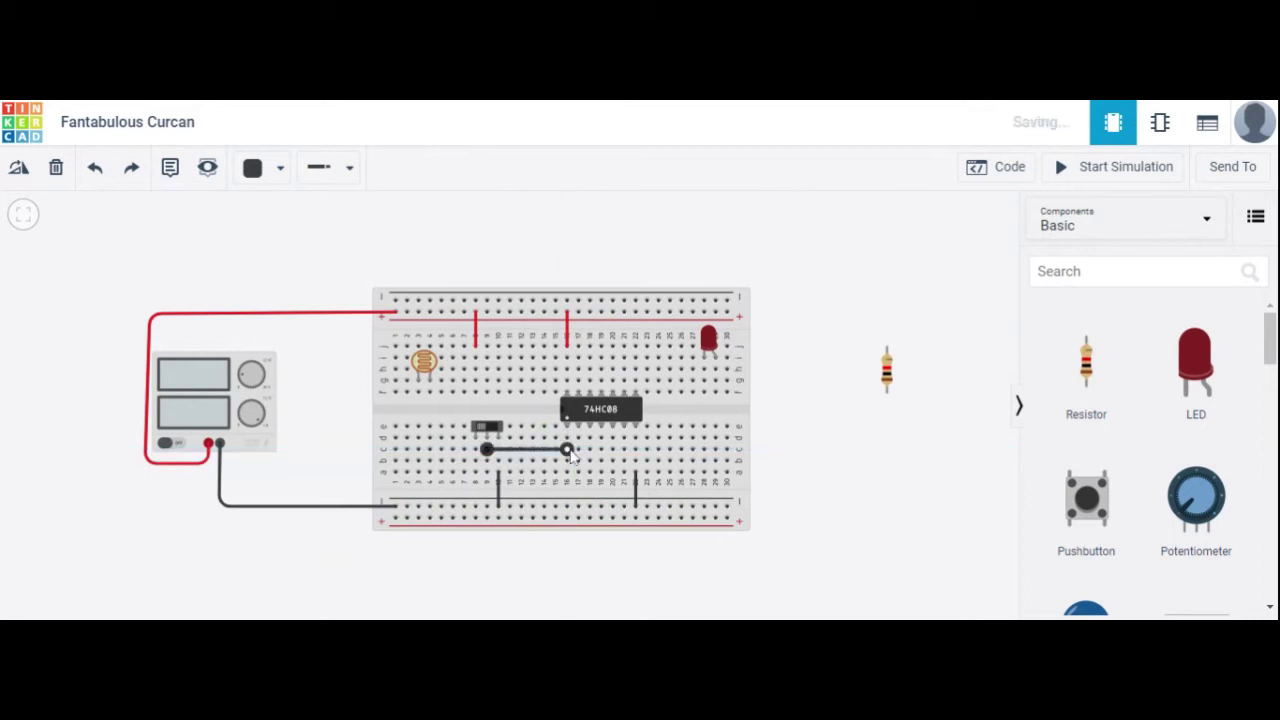
pyautogui.click(268, 180)
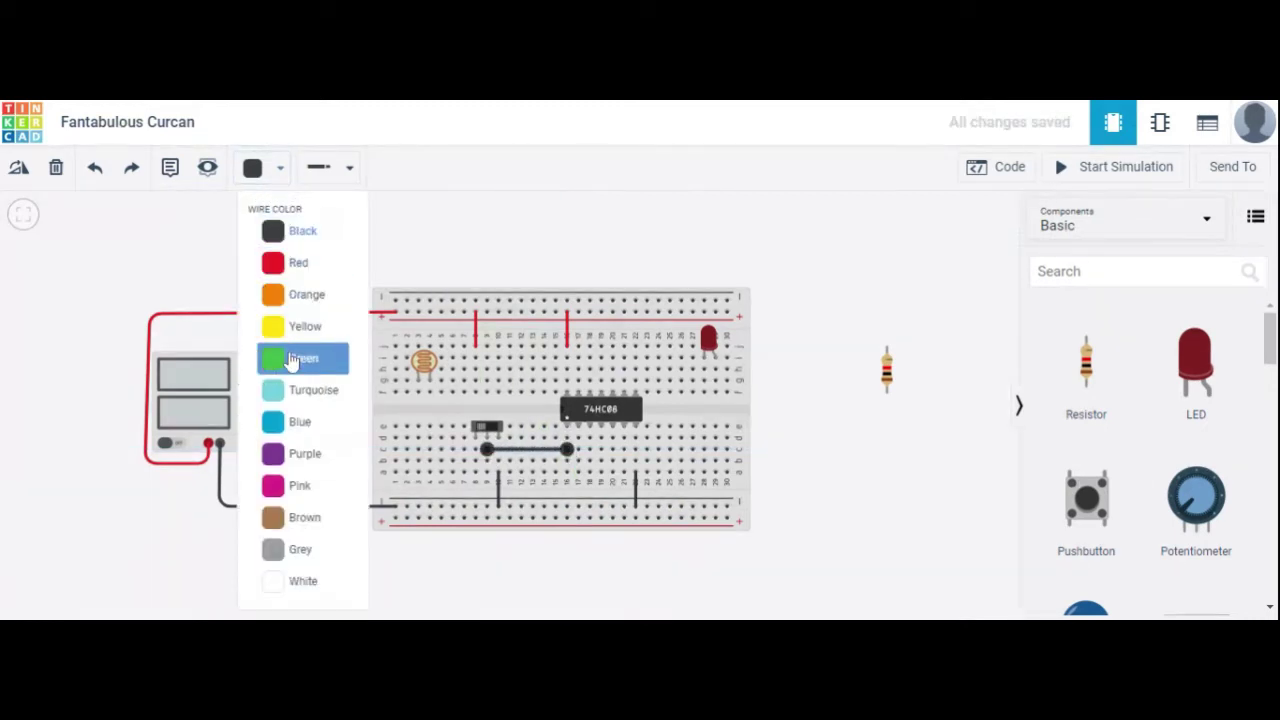
# - Colour the switch wire green, then add a red wire from the top rail to the photoresistor's leg
pyautogui.click(292, 357)
pyautogui.click(453, 200)
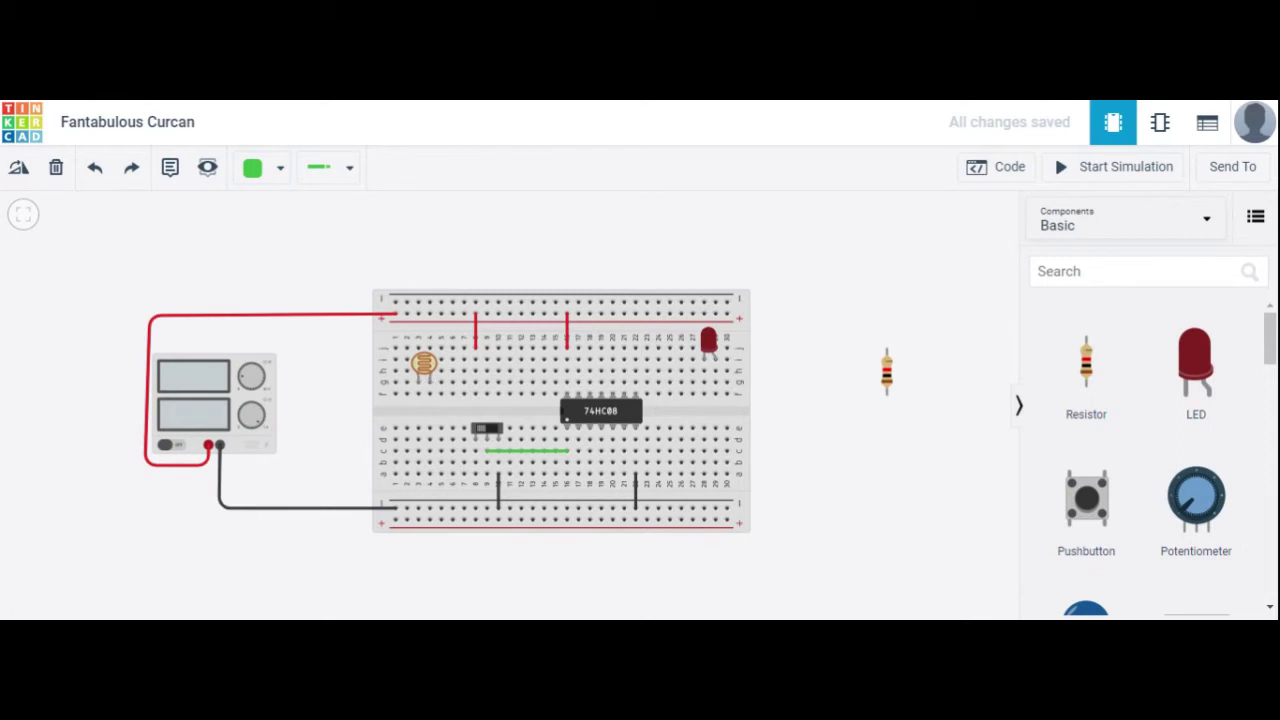
pyautogui.click(441, 316)
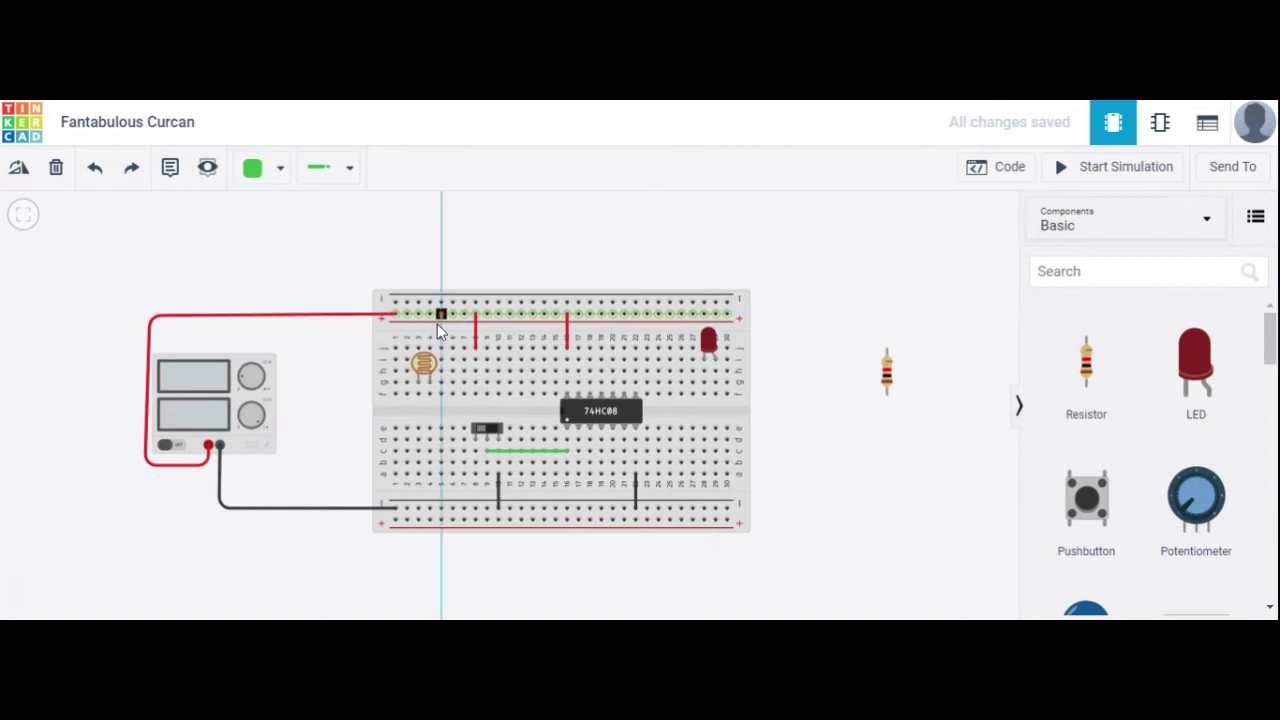
pyautogui.click(430, 348)
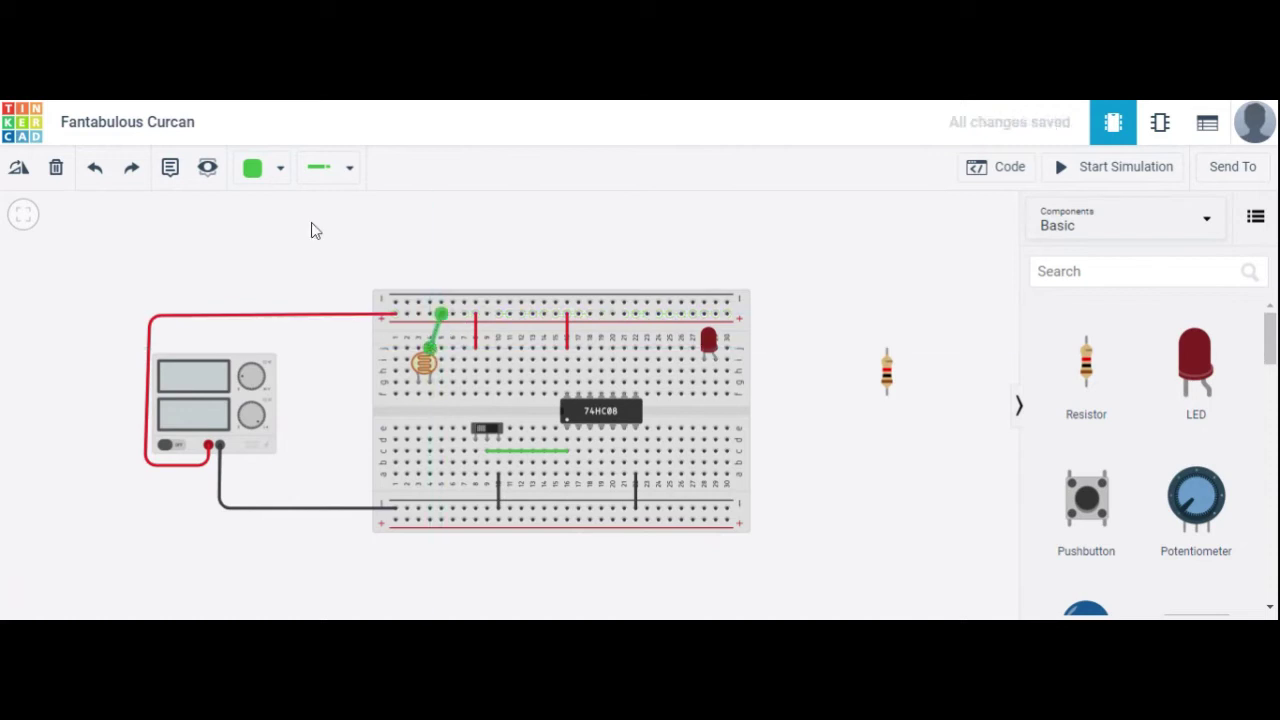
pyautogui.click(280, 168)
pyautogui.click(296, 264)
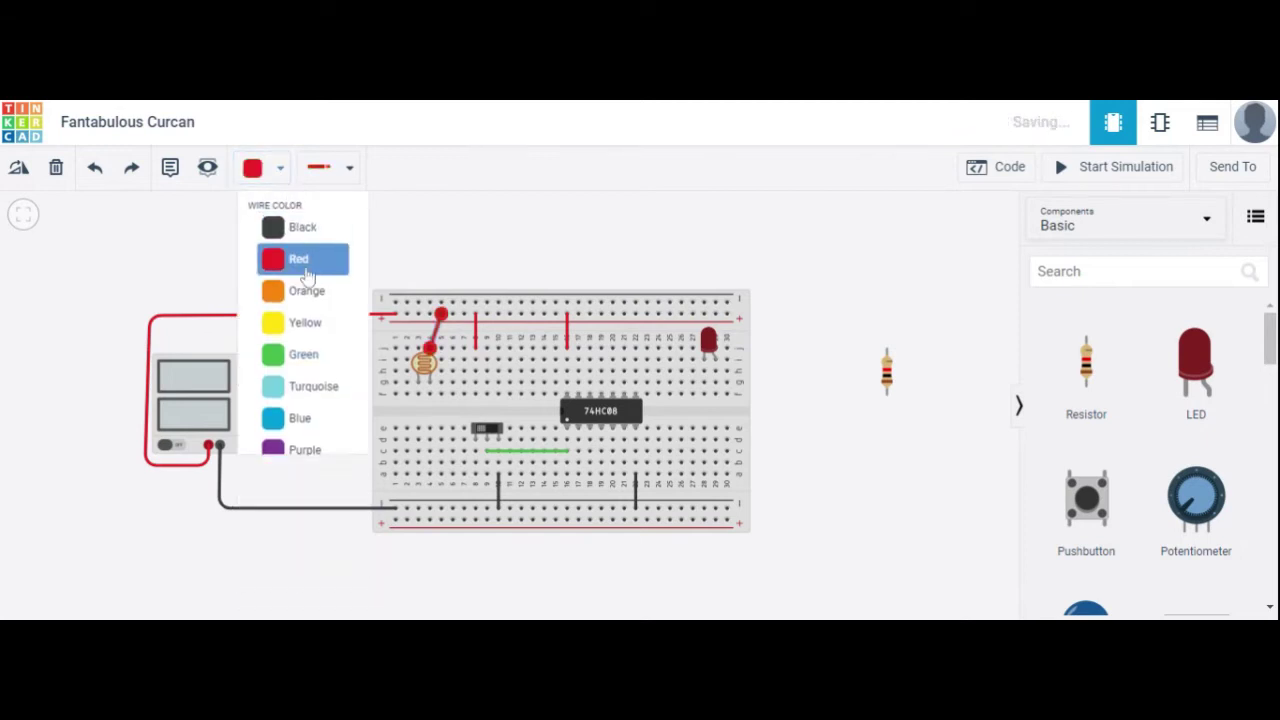
pyautogui.click(508, 234)
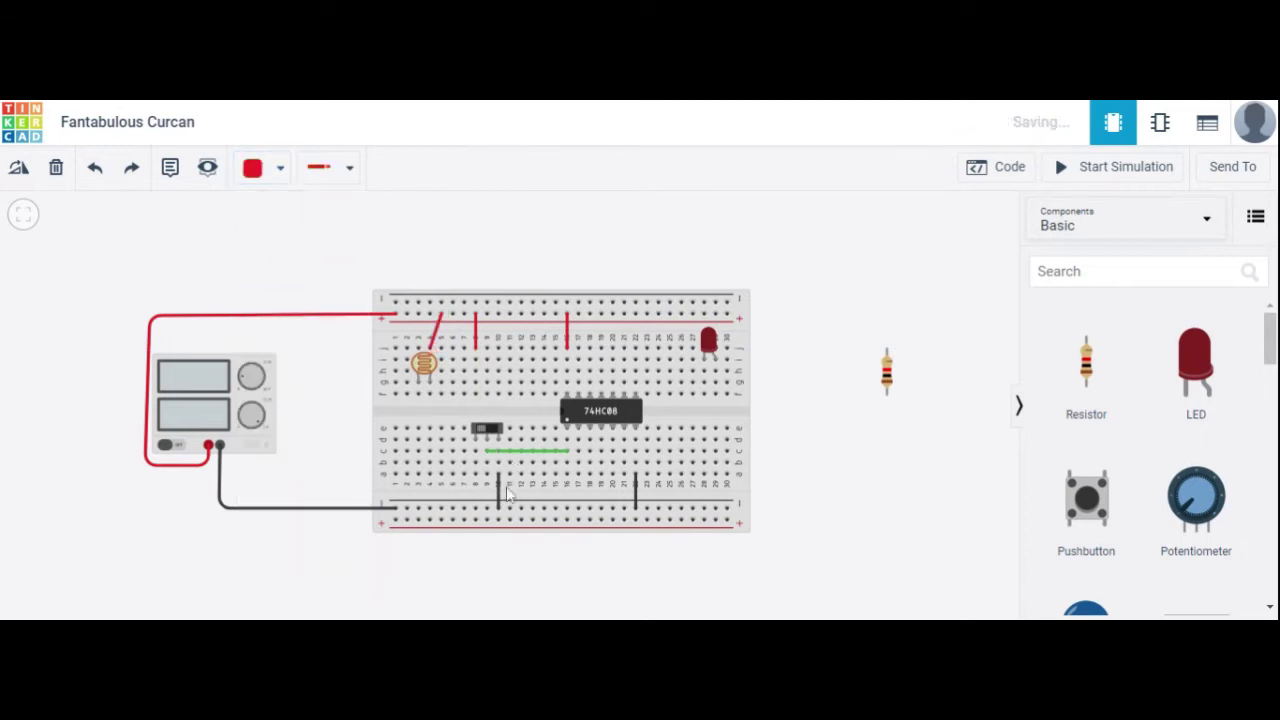
pyautogui.click(893, 382)
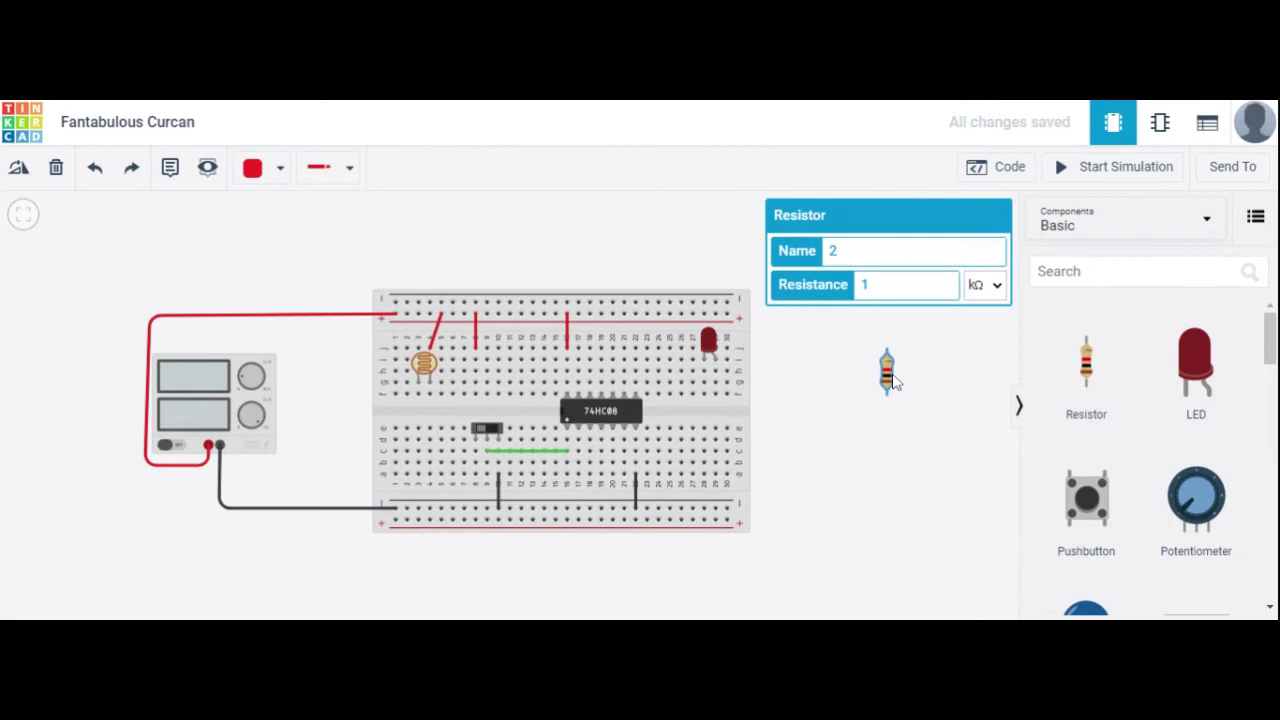
# - Place the resistor vertically below the photoresistor and ground it with a black wire
pyautogui.moveTo(893, 382); pyautogui.dragTo(786, 440)
pyautogui.moveTo(683, 456); pyautogui.dragTo(420, 430)
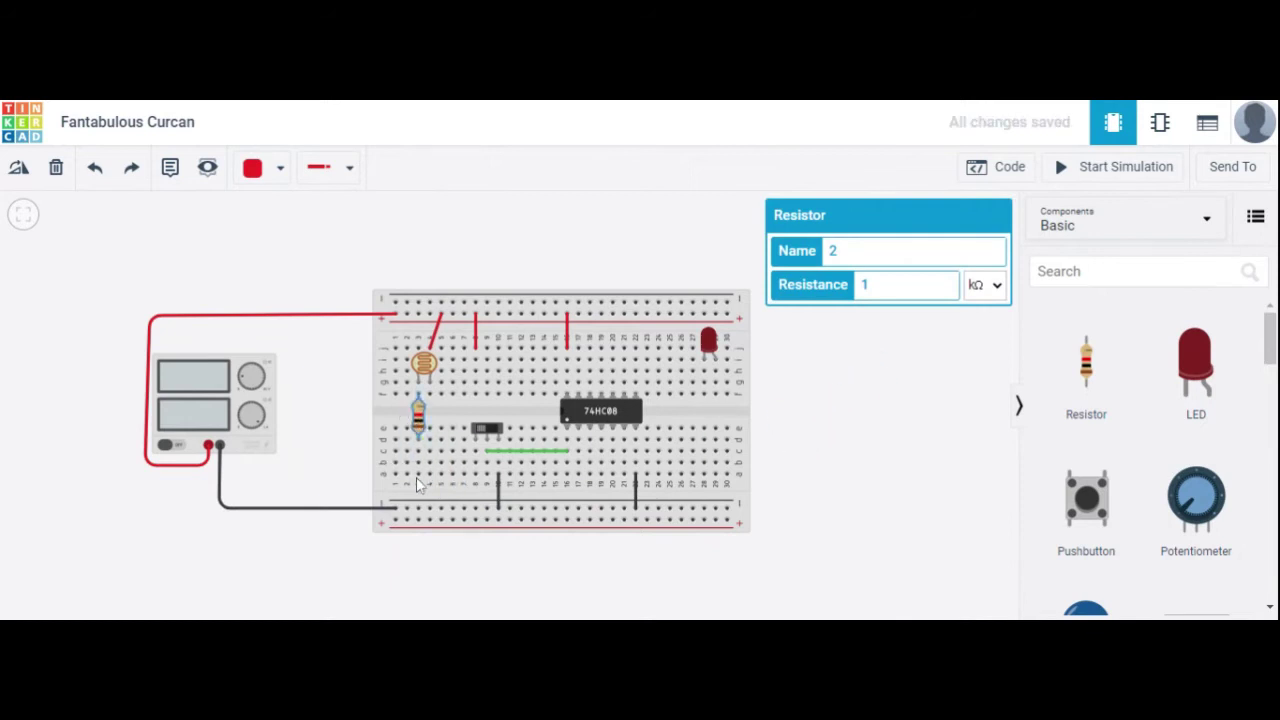
pyautogui.click(419, 478)
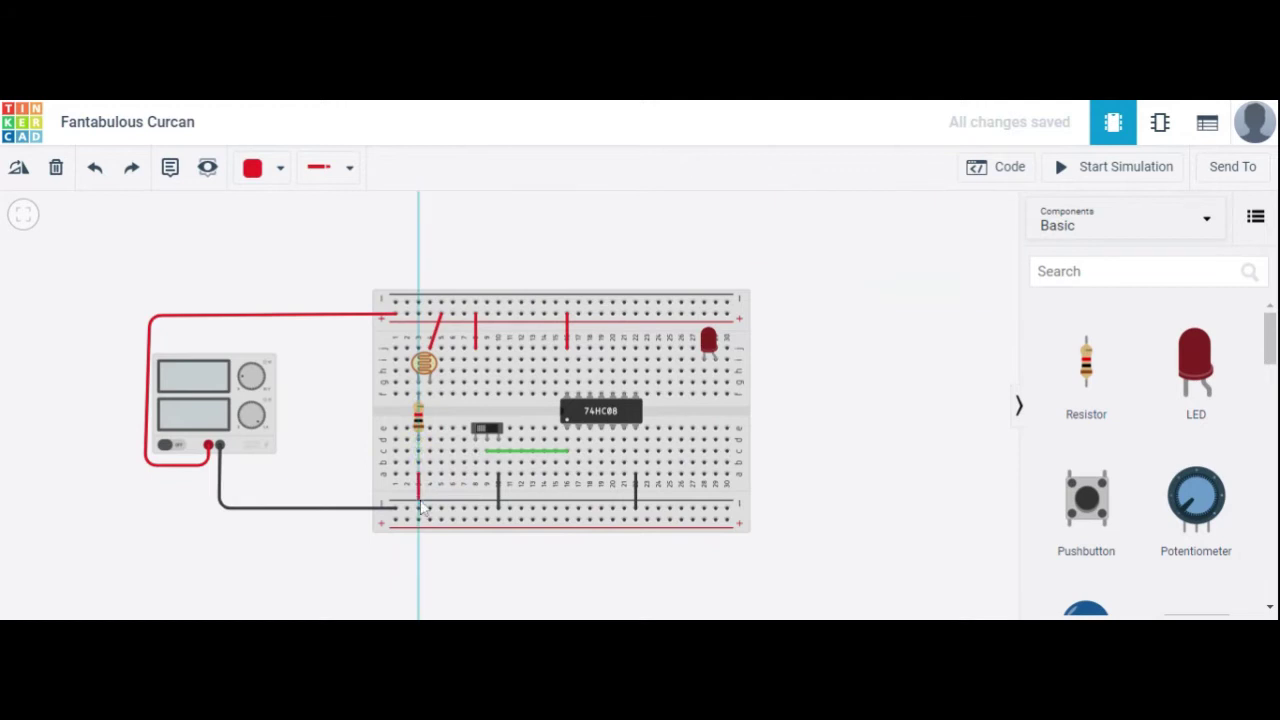
pyautogui.click(419, 509)
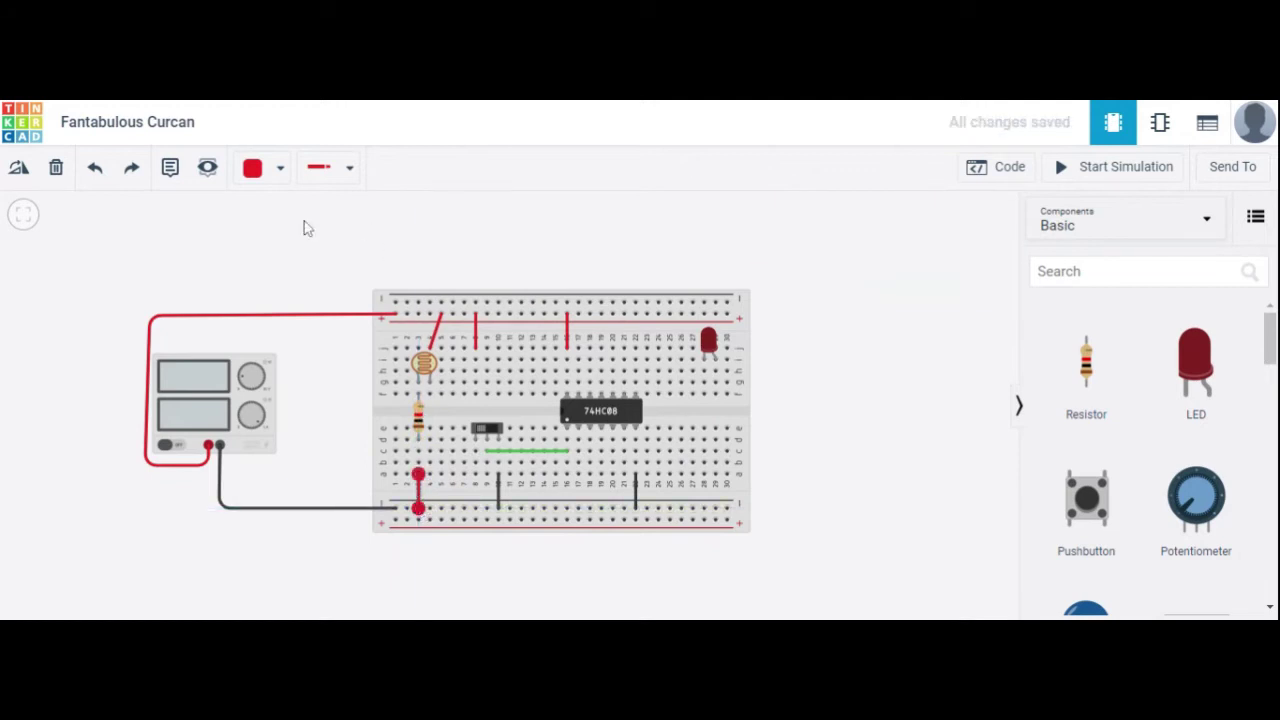
pyautogui.click(281, 169)
pyautogui.click(272, 227)
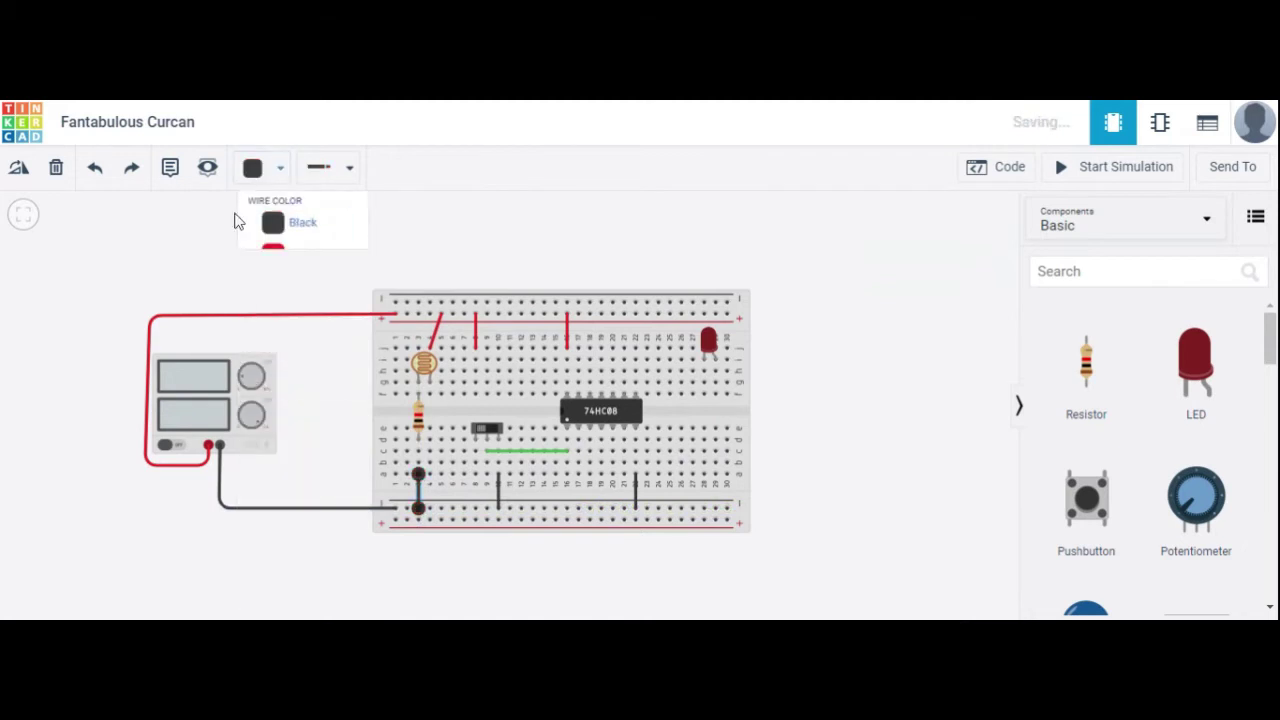
pyautogui.click(420, 242)
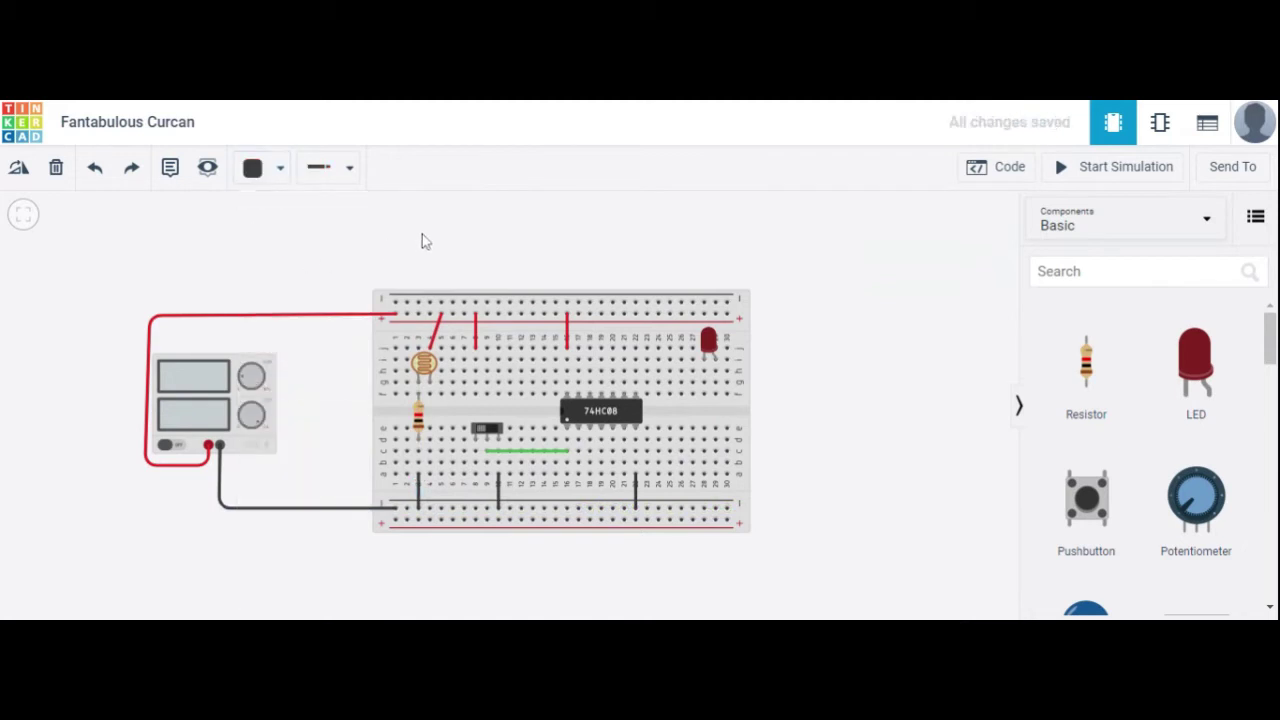
# - Add a second resistor below the LED and wire its lower leg to the ground rail
pyautogui.click(705, 395)
pyautogui.click(703, 400)
pyautogui.moveTo(1093, 374); pyautogui.dragTo(704, 430)
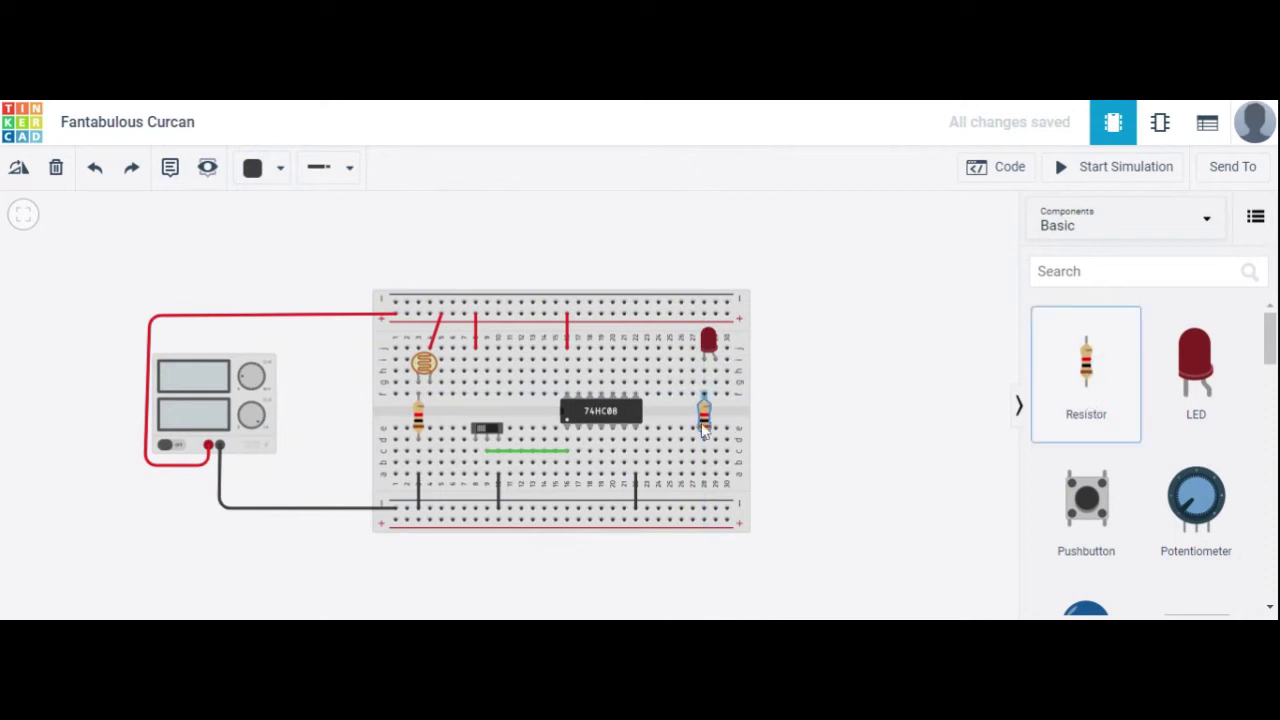
pyautogui.click(705, 511)
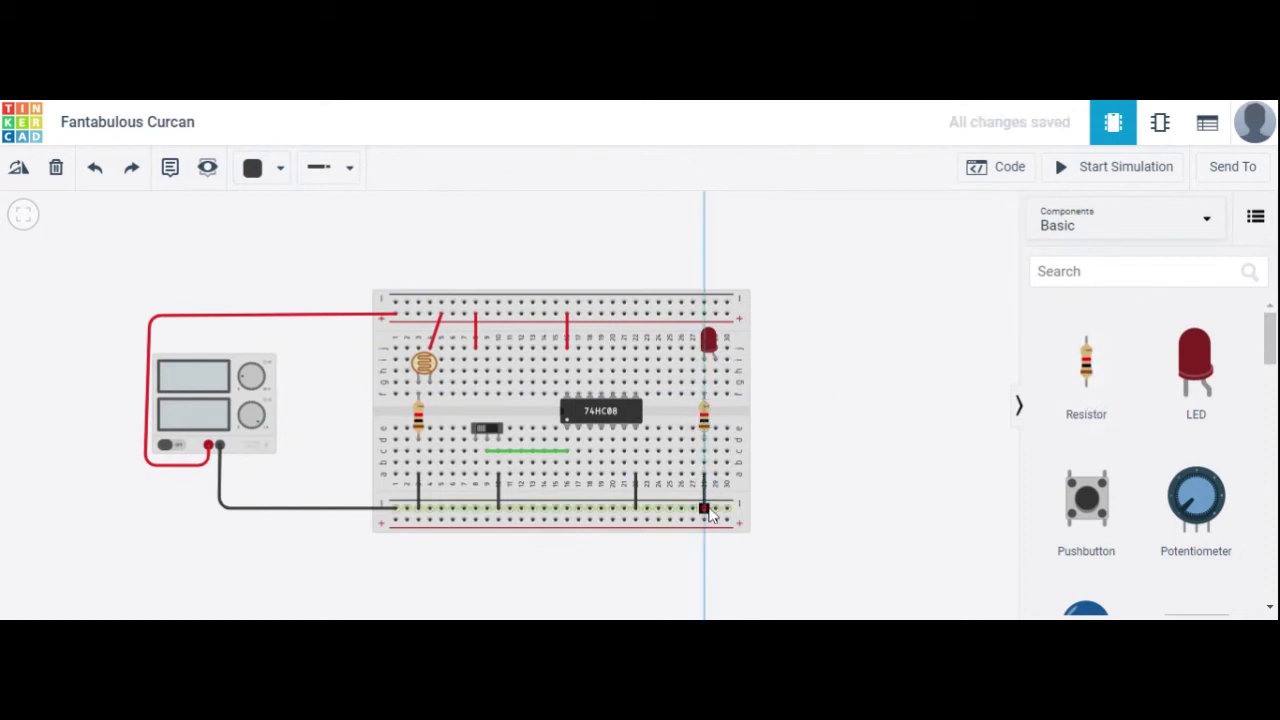
pyautogui.click(704, 478)
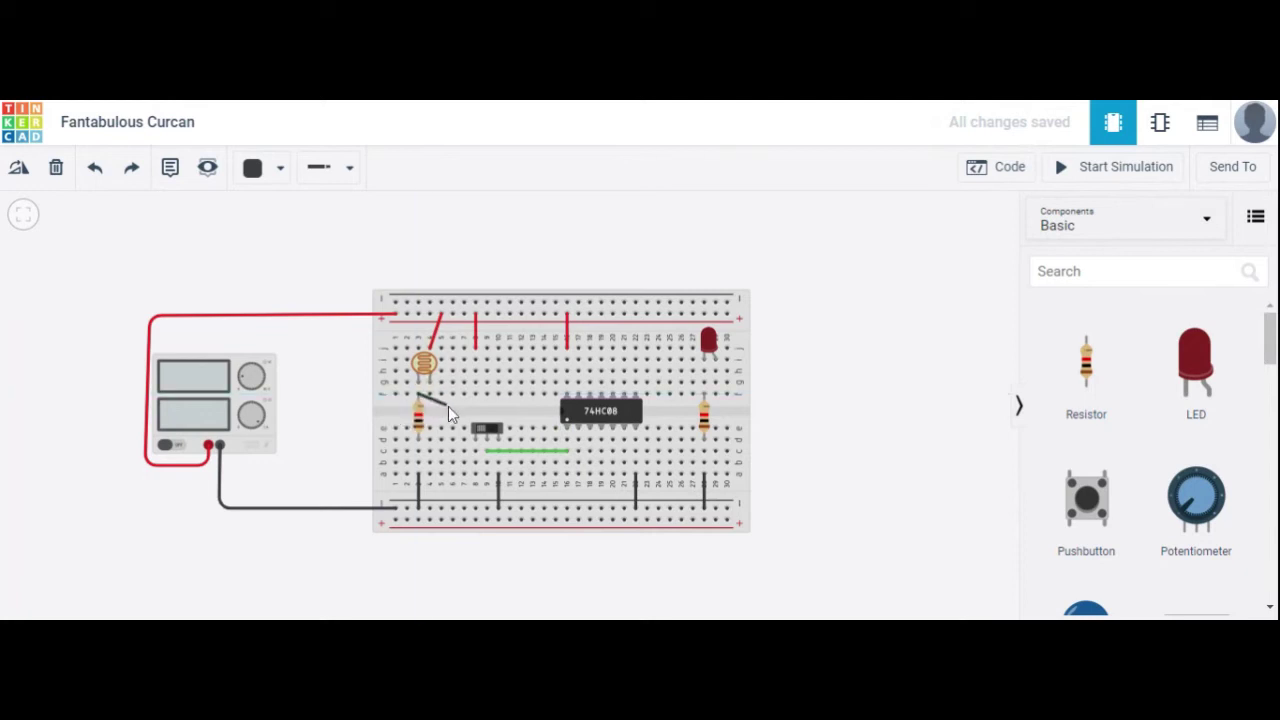
# - Finish the diagonal wire in the board's lower middle and make it green
pyautogui.click(578, 473)
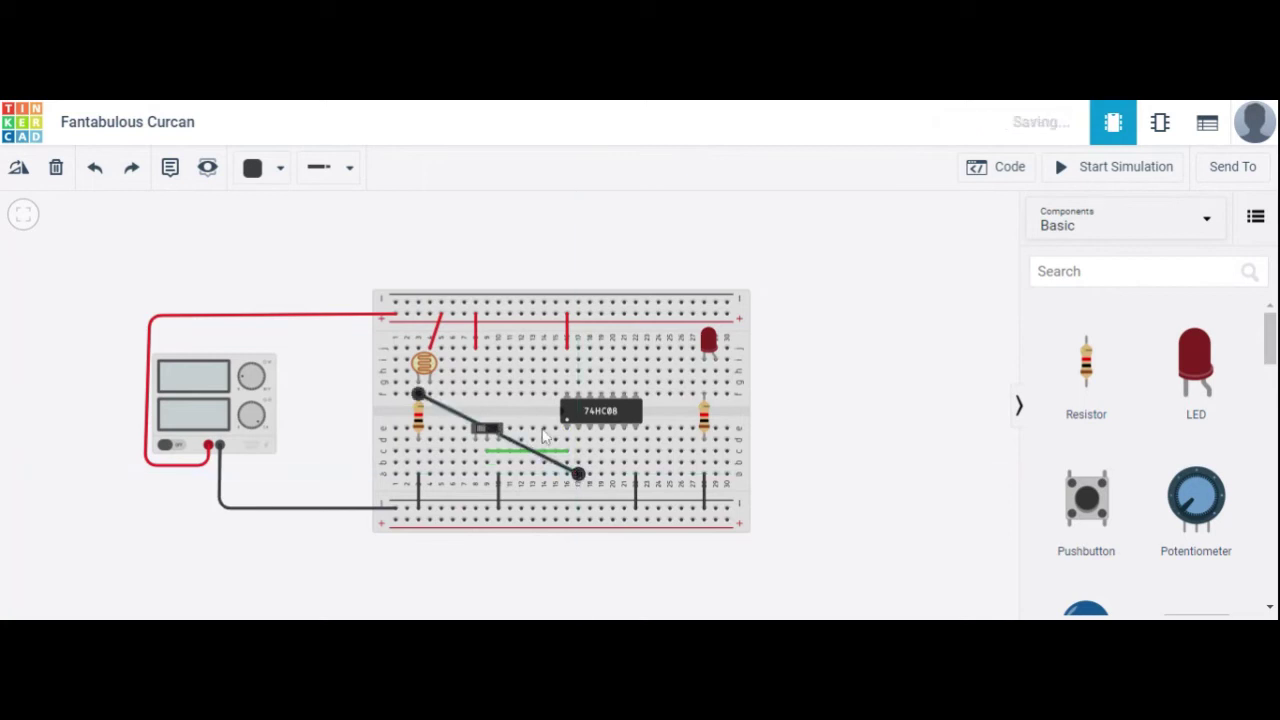
pyautogui.click(279, 169)
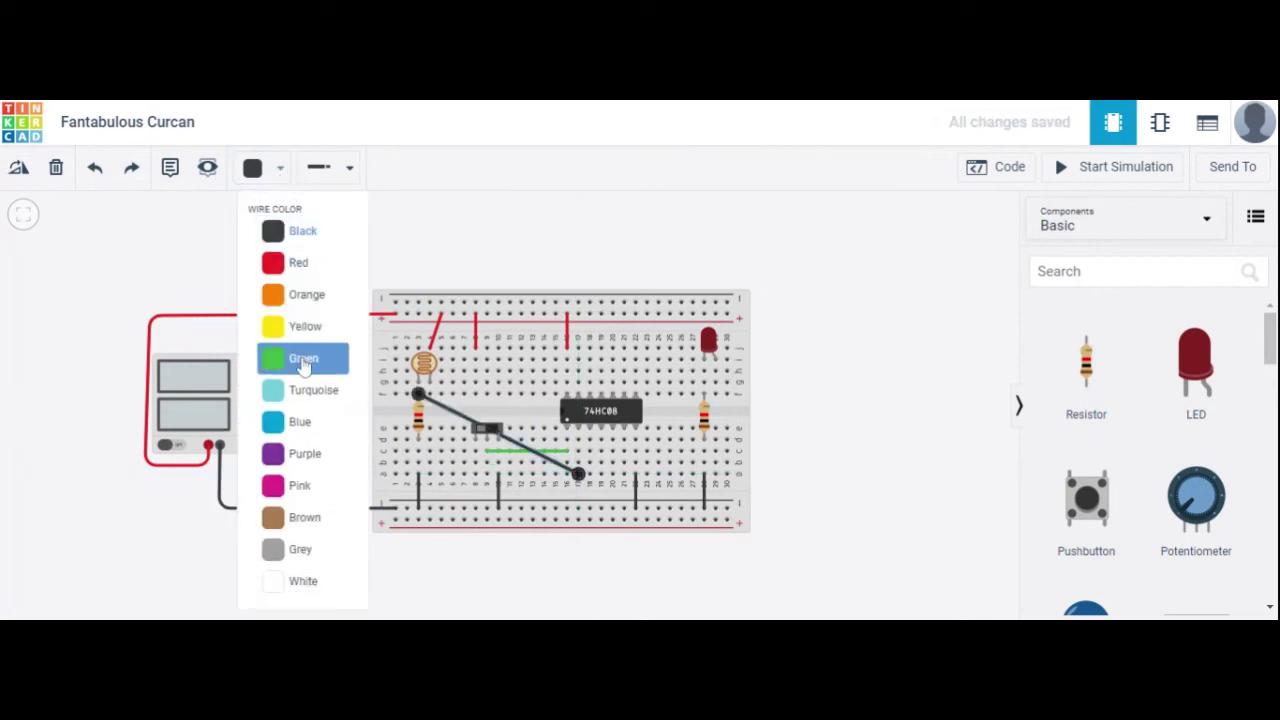
pyautogui.click(303, 362)
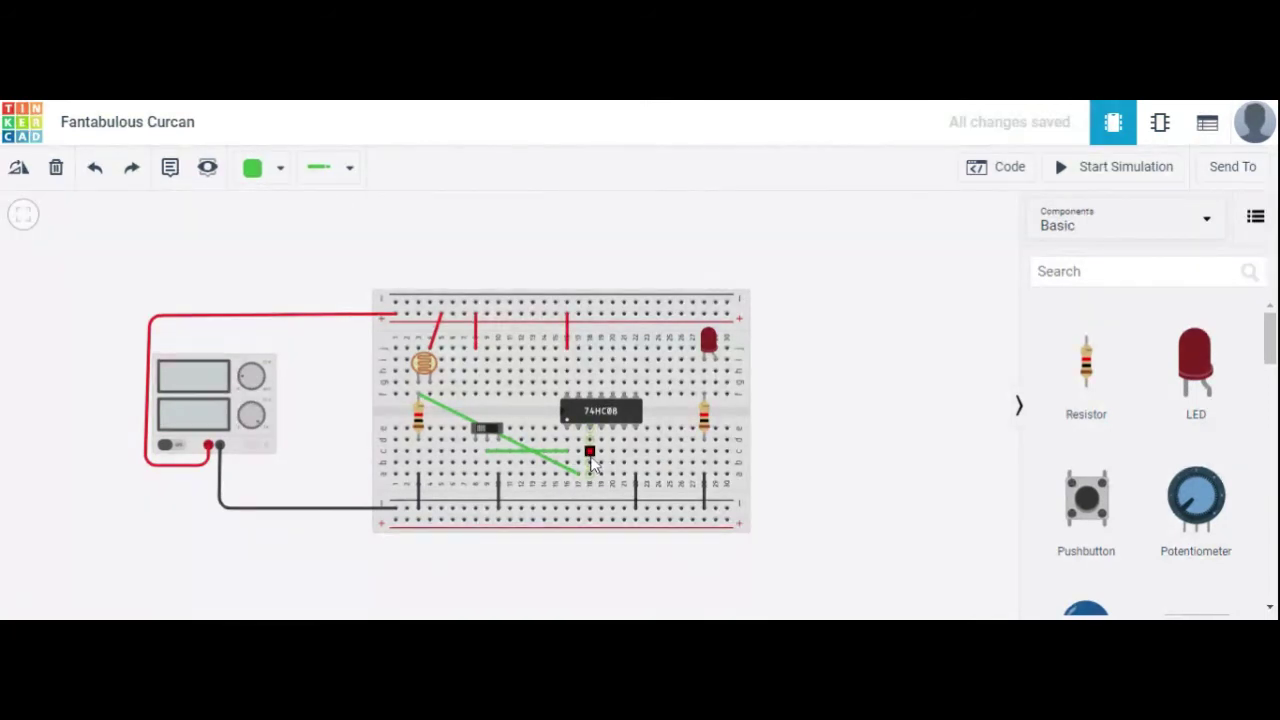
# - Run a green wire from below the 74HC08 chip to the top of the LED resistor
pyautogui.click(591, 458)
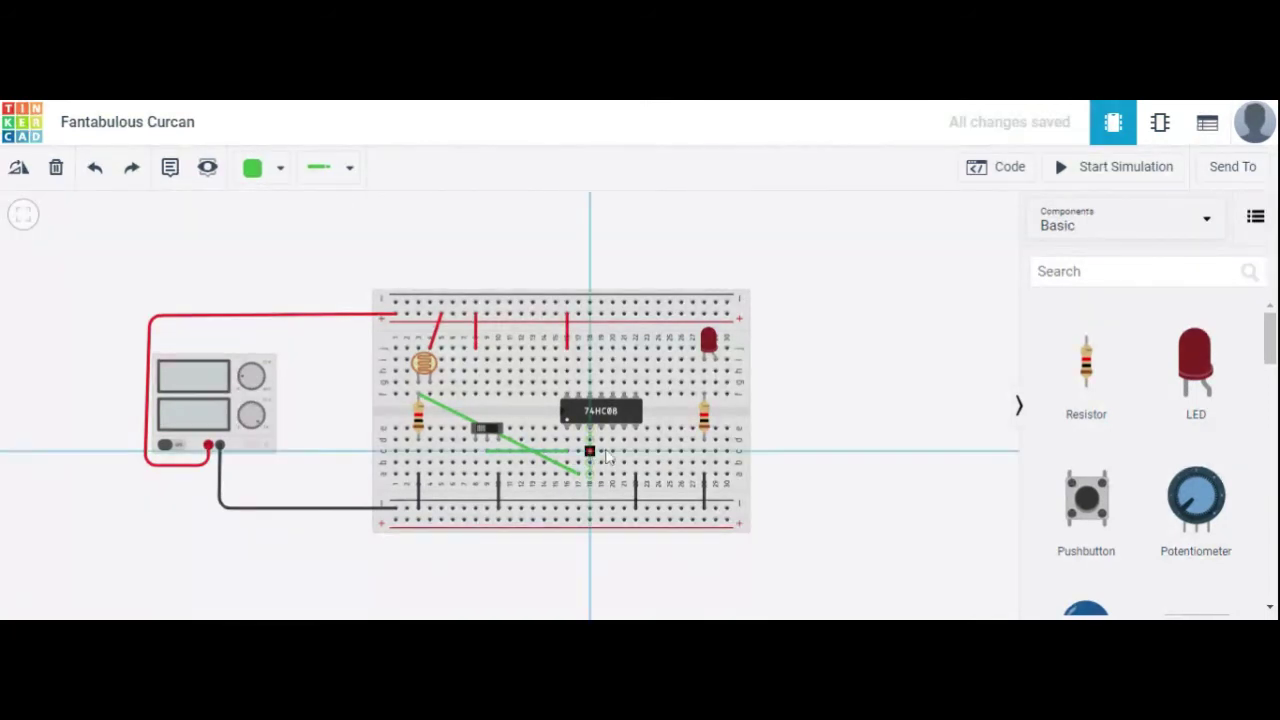
pyautogui.click(716, 397)
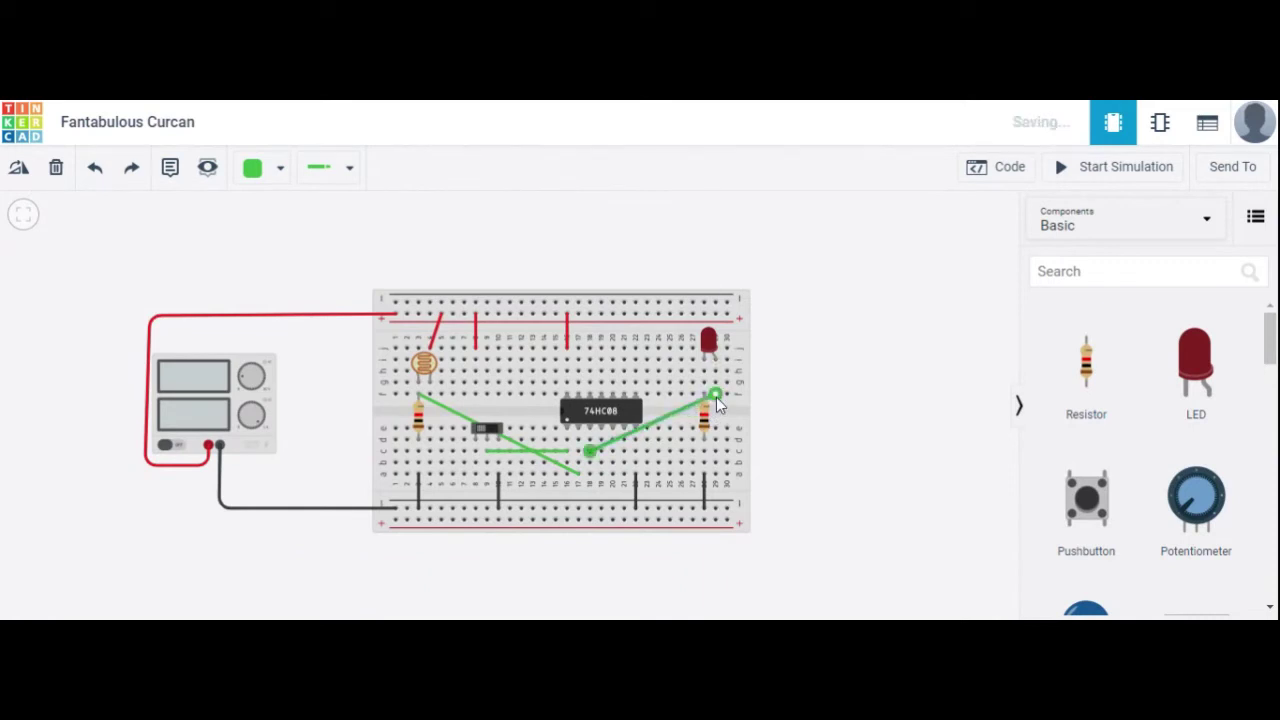
pyautogui.click(998, 412)
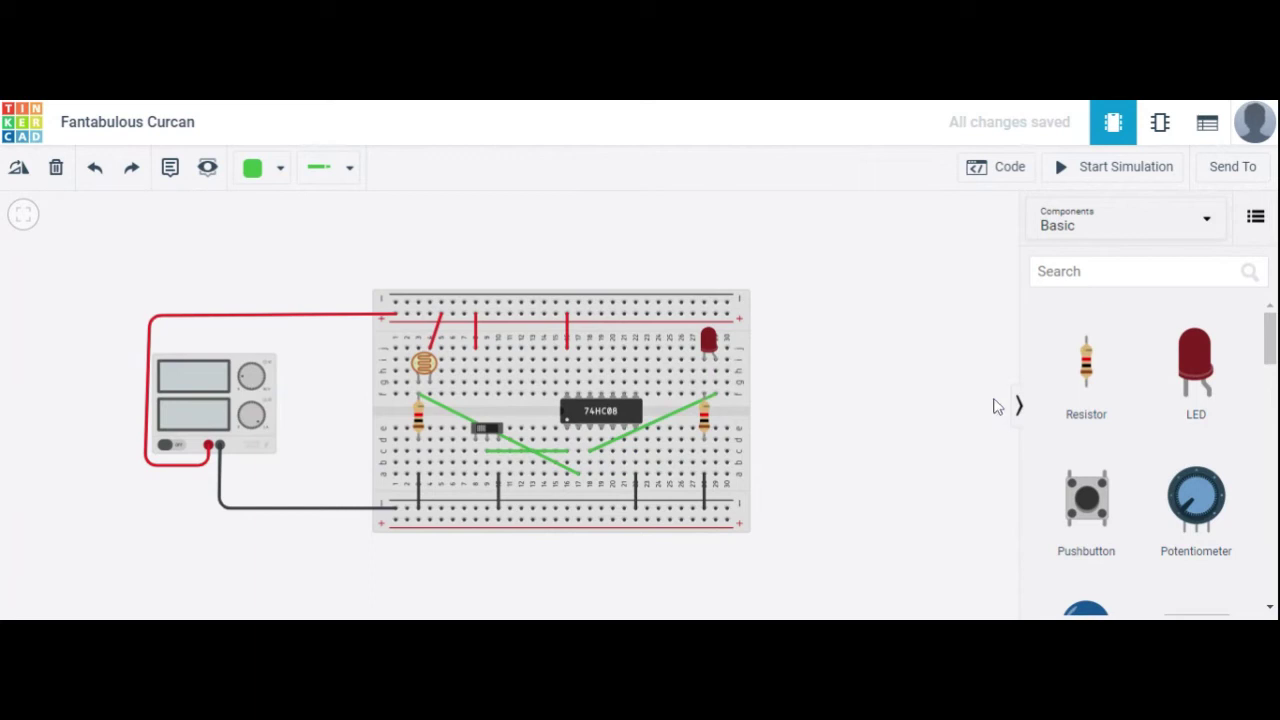
pyautogui.click(1140, 271)
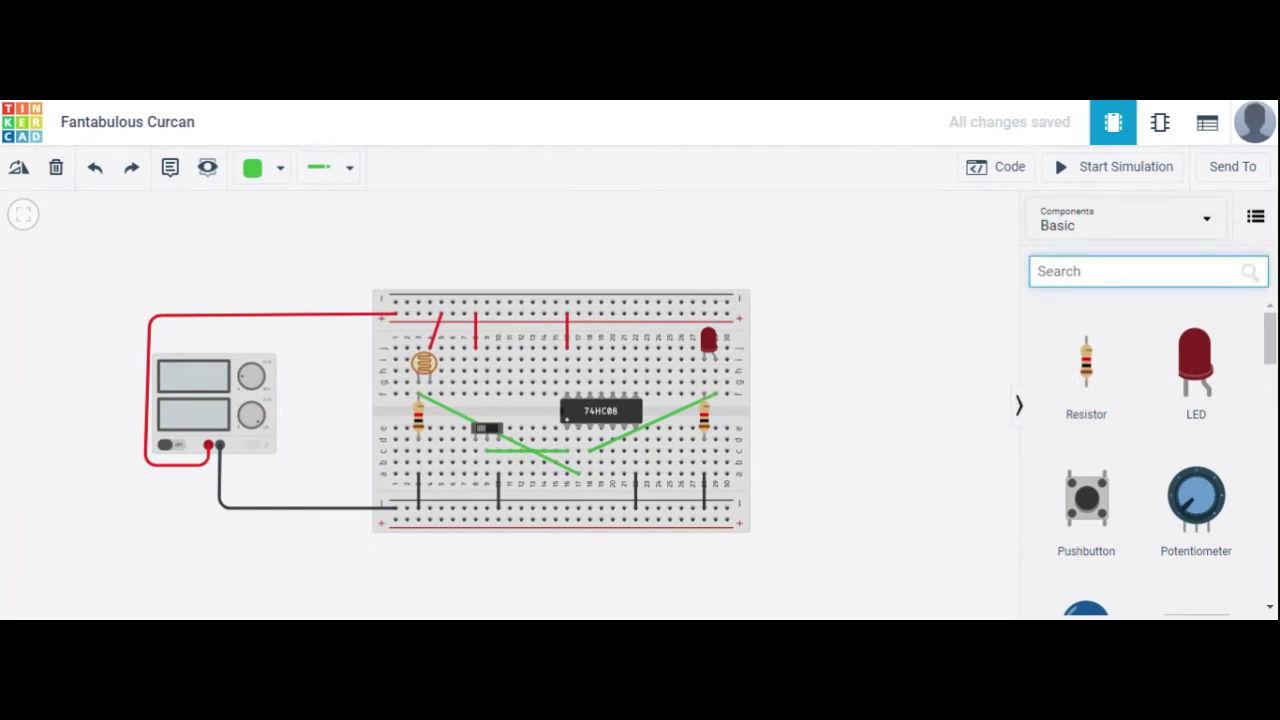
# - Search 'bu' for the buzzer and place a Piezo just right of the breadboard
pyautogui.write('b')
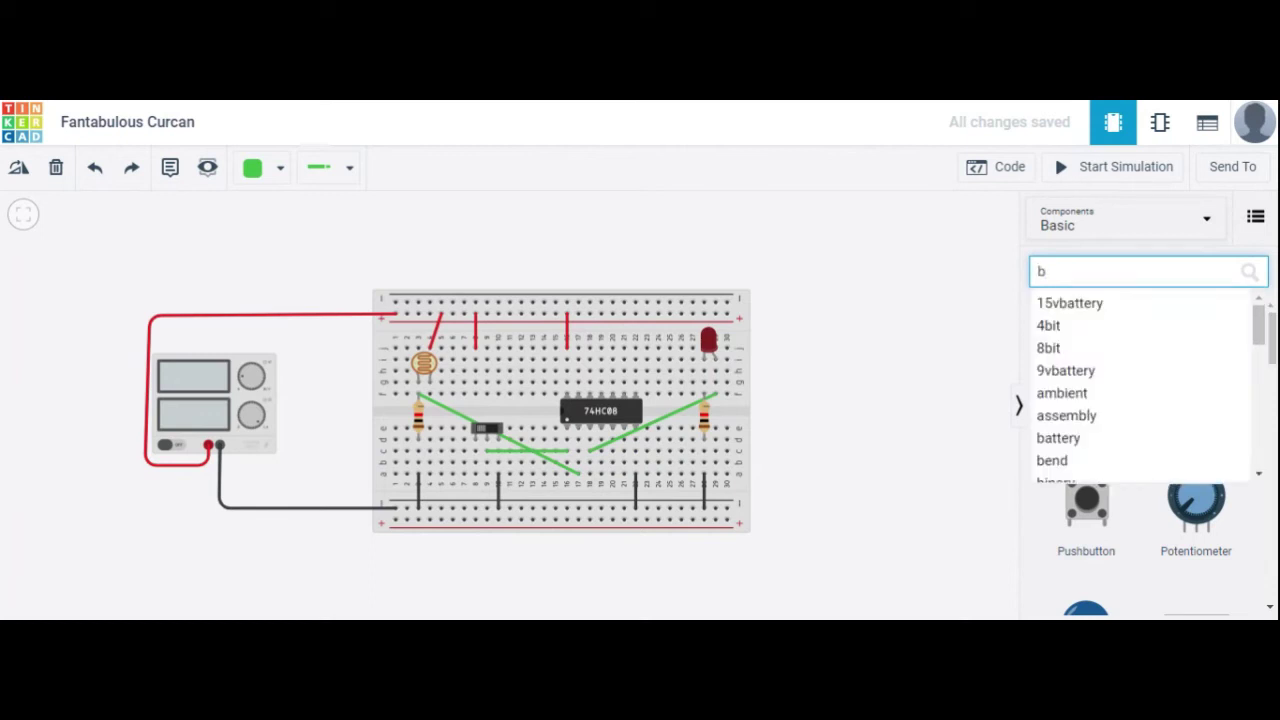
pyautogui.write('u')
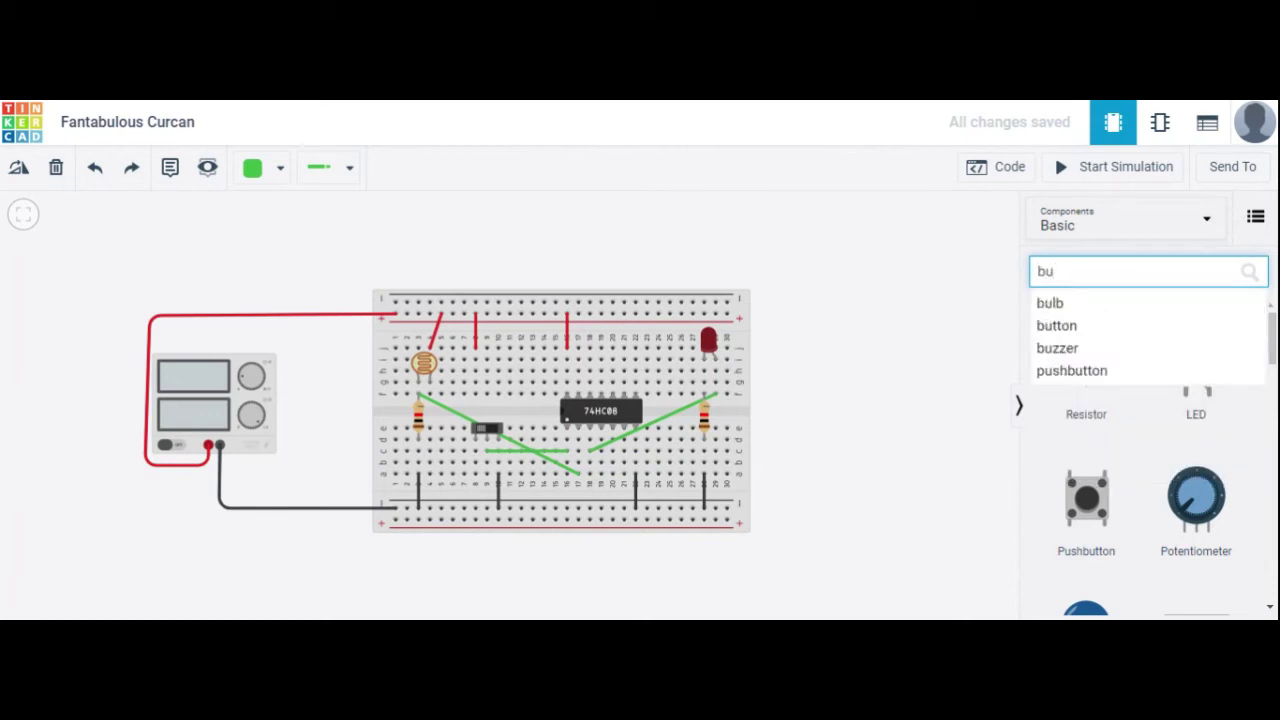
pyautogui.click(1103, 348)
pyautogui.moveTo(1090, 373); pyautogui.dragTo(877, 406)
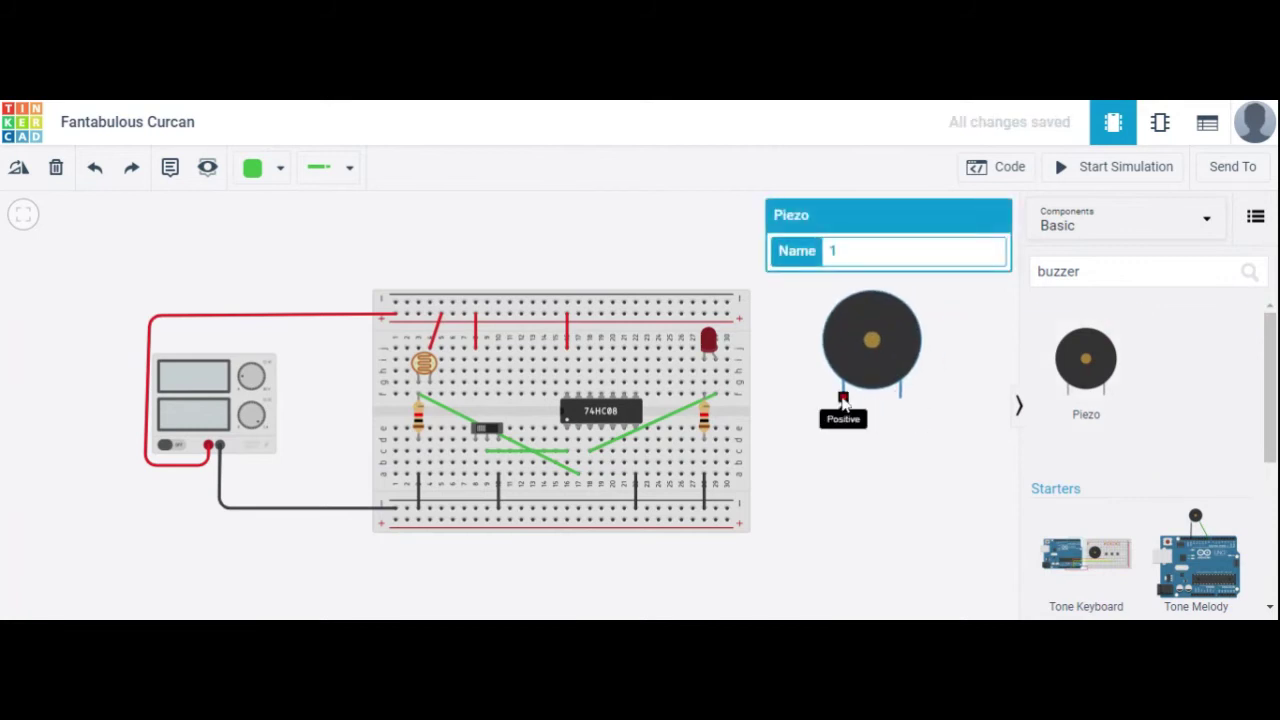
pyautogui.moveTo(867, 329); pyautogui.dragTo(818, 381)
pyautogui.click(926, 452)
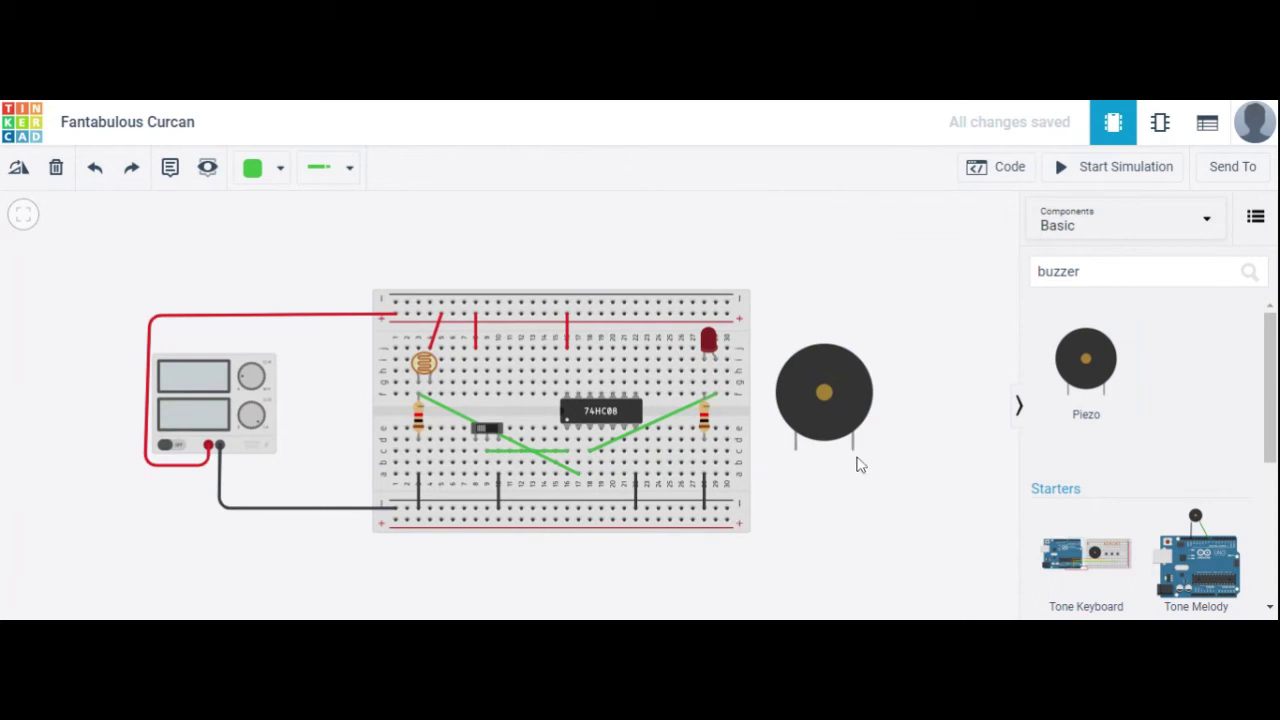
# - Wire the piezo's negative leg to the bottom rail with a black wire
pyautogui.click(852, 449)
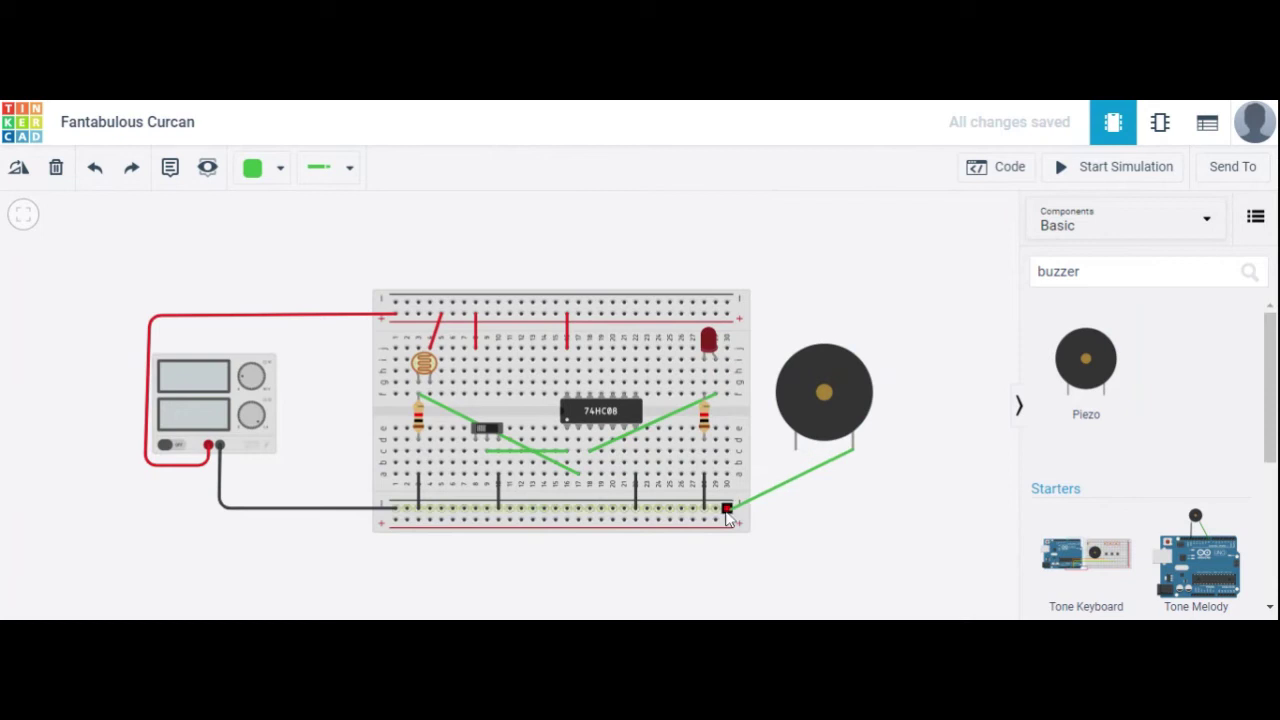
pyautogui.click(729, 509)
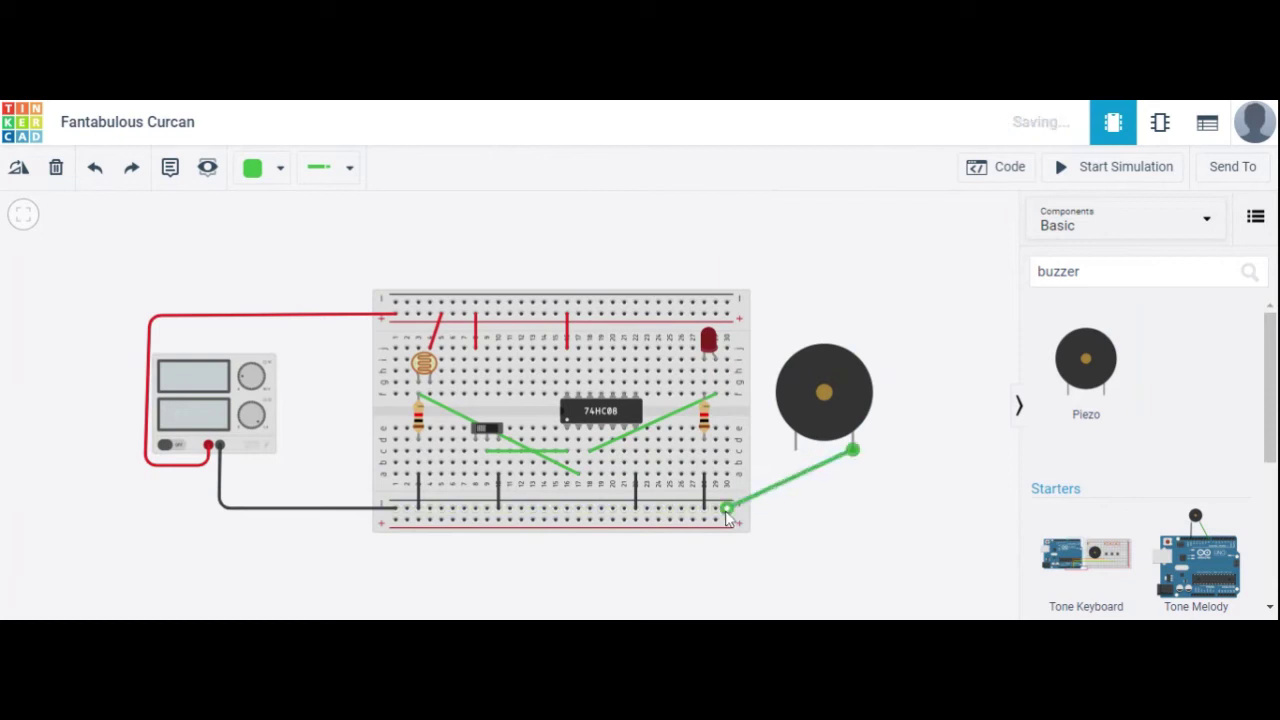
pyautogui.click(280, 168)
pyautogui.click(283, 228)
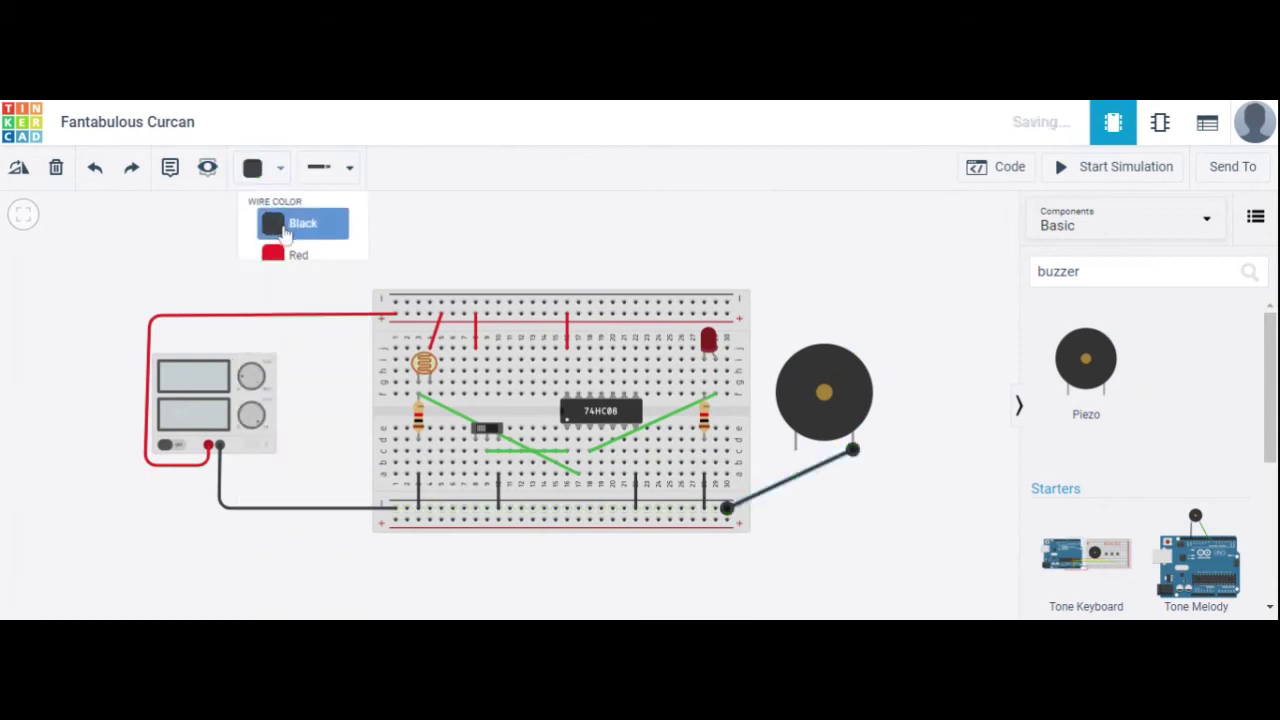
pyautogui.click(818, 221)
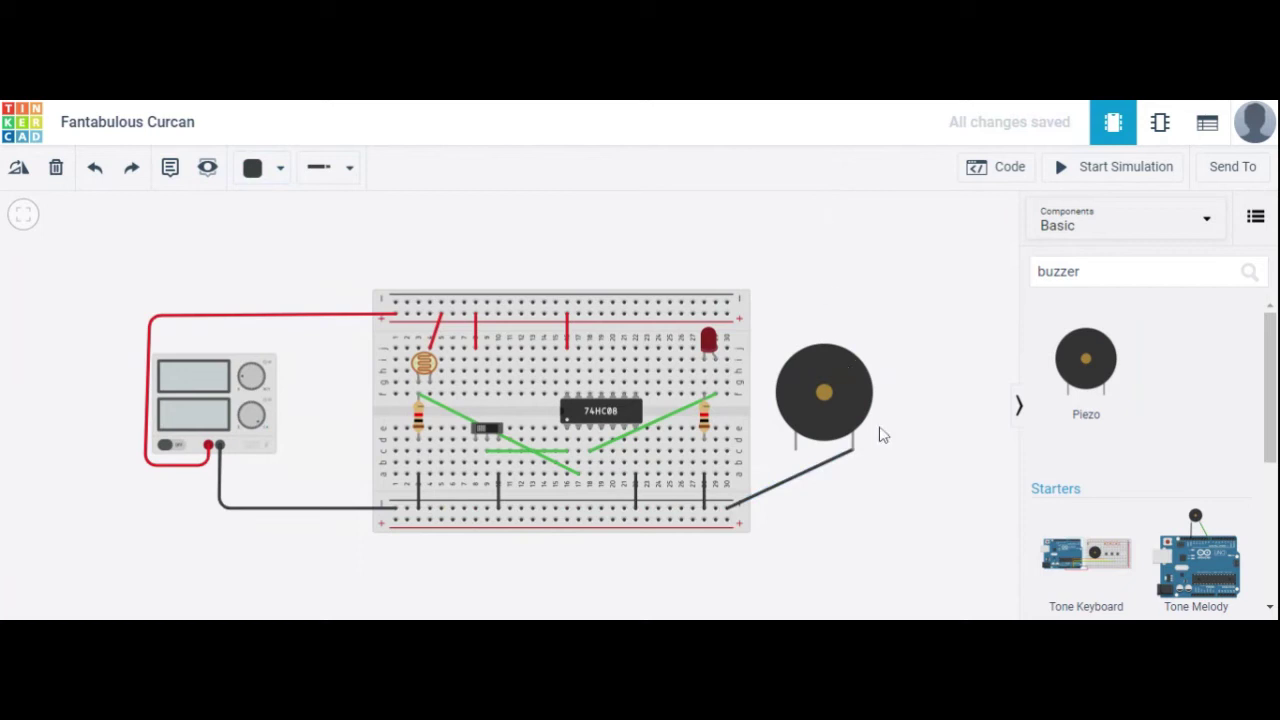
# - Connect the piezo's other leg to a hole below the 74HC08 with a green wire
pyautogui.click(796, 449)
pyautogui.click(590, 463)
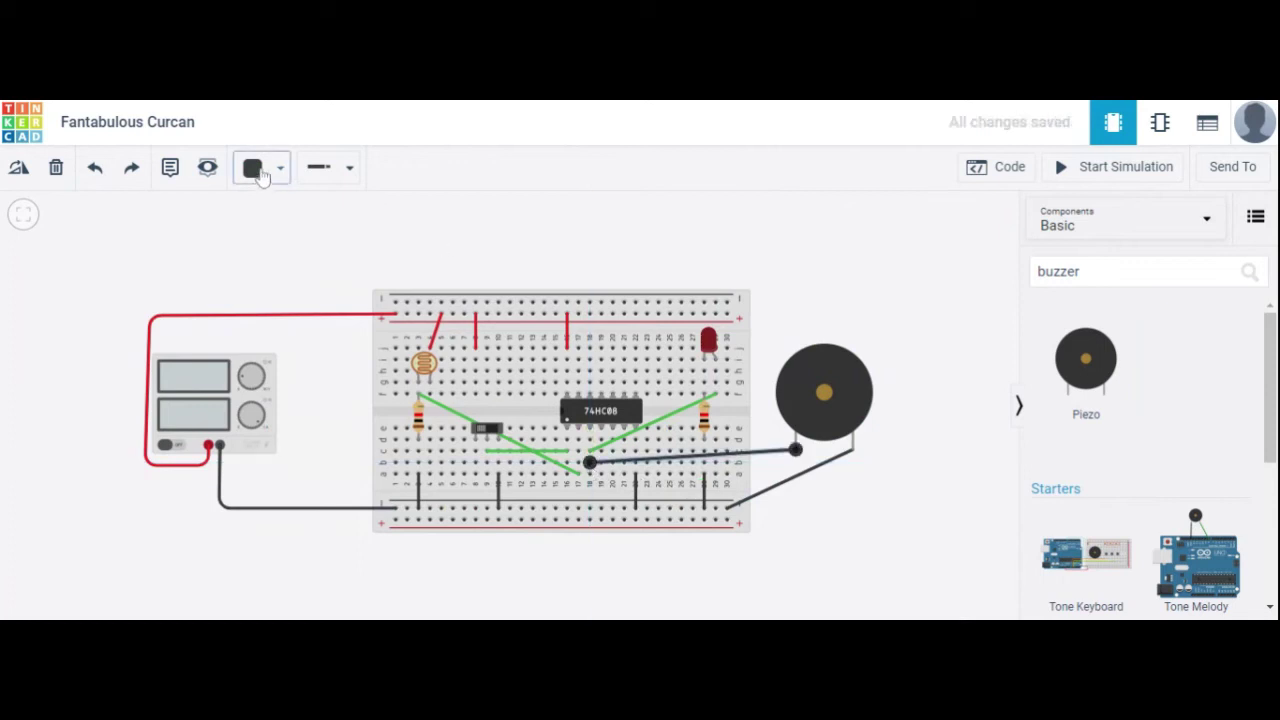
pyautogui.click(279, 170)
pyautogui.click(277, 261)
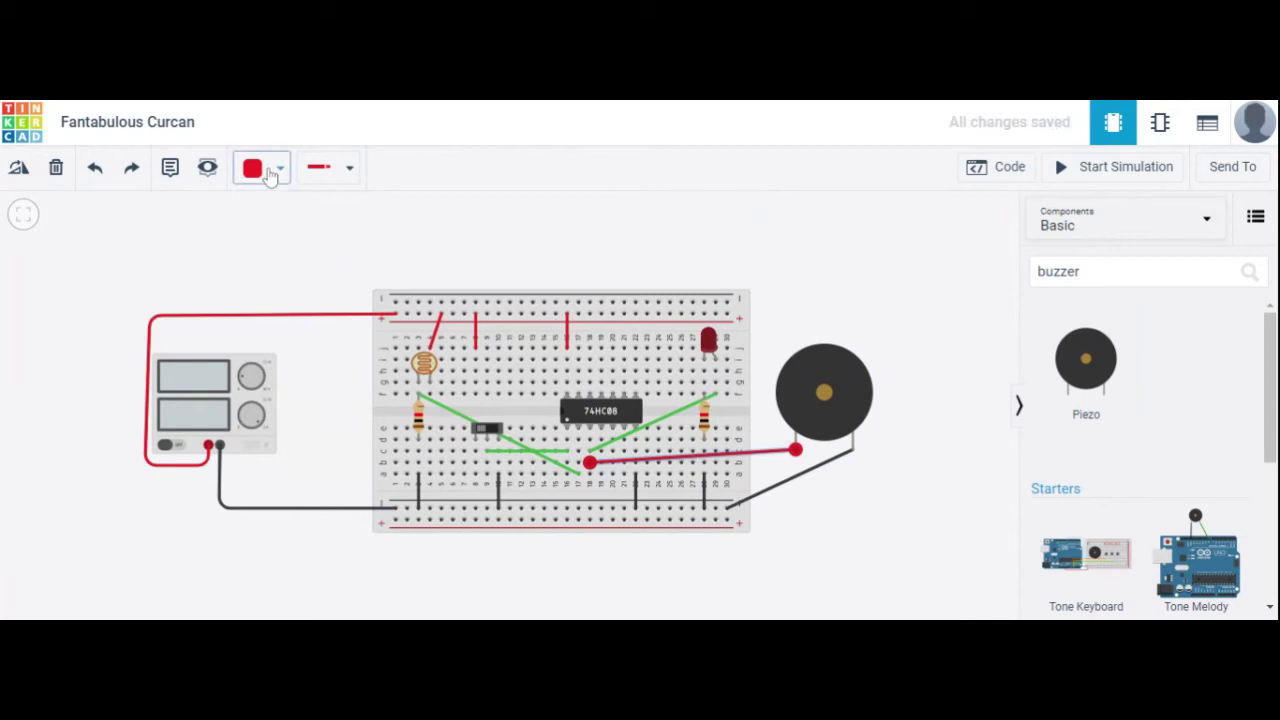
pyautogui.click(274, 176)
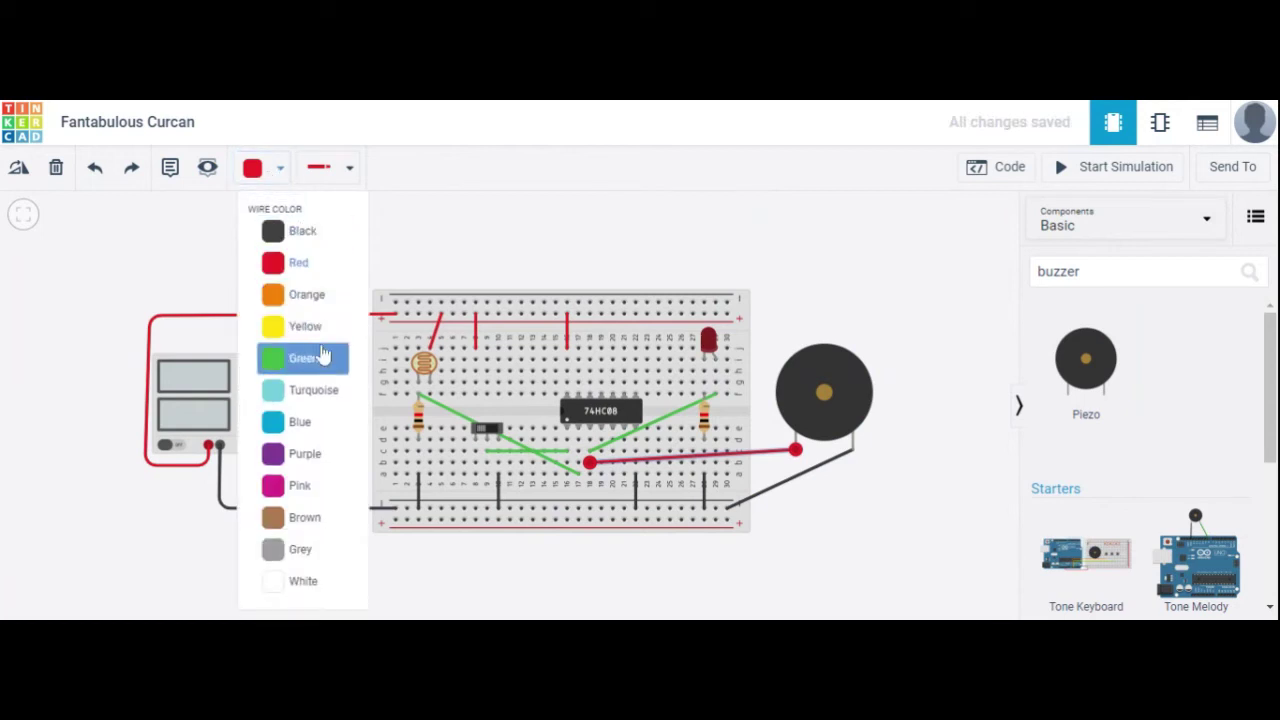
pyautogui.click(320, 350)
pyautogui.click(706, 266)
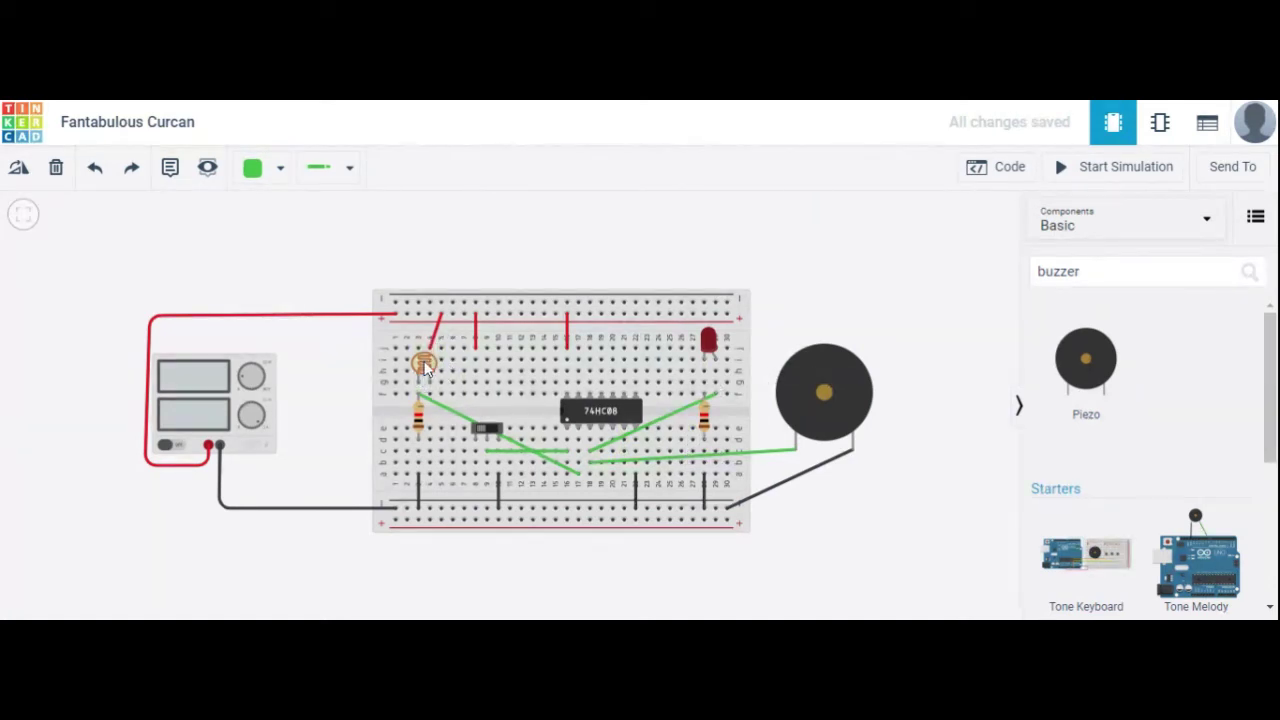
pyautogui.click(424, 365)
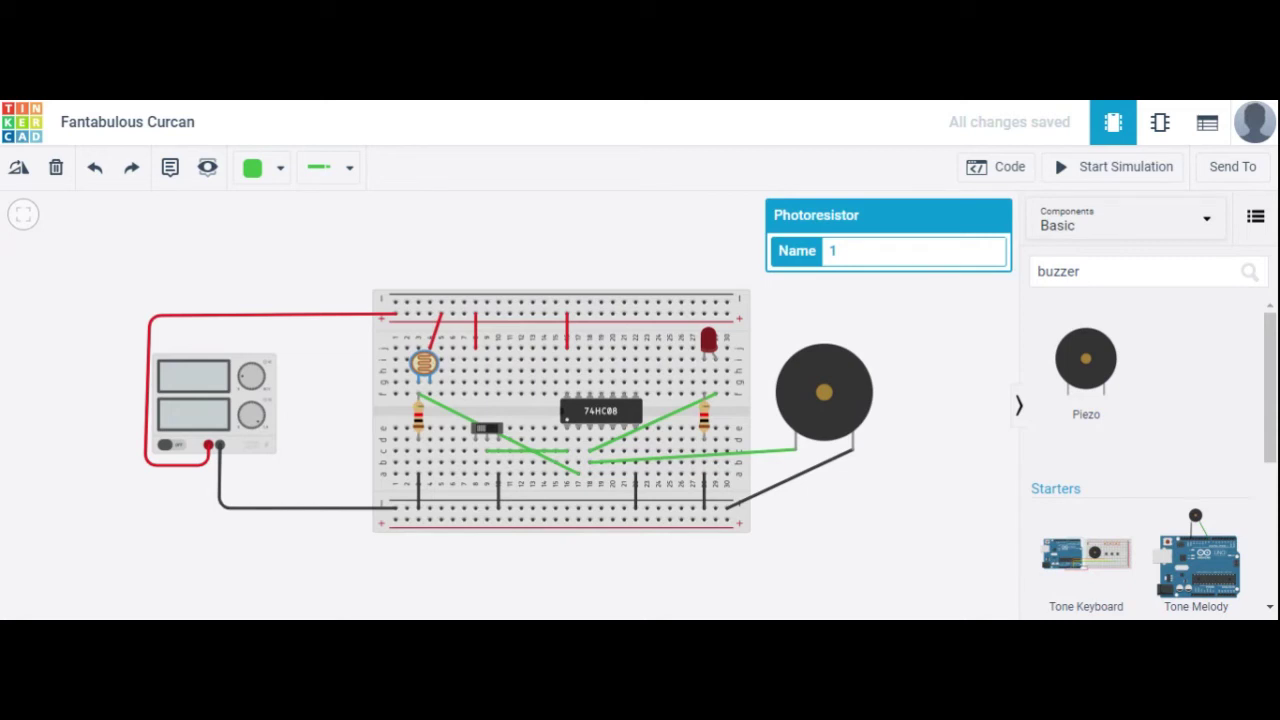
pyautogui.click(929, 328)
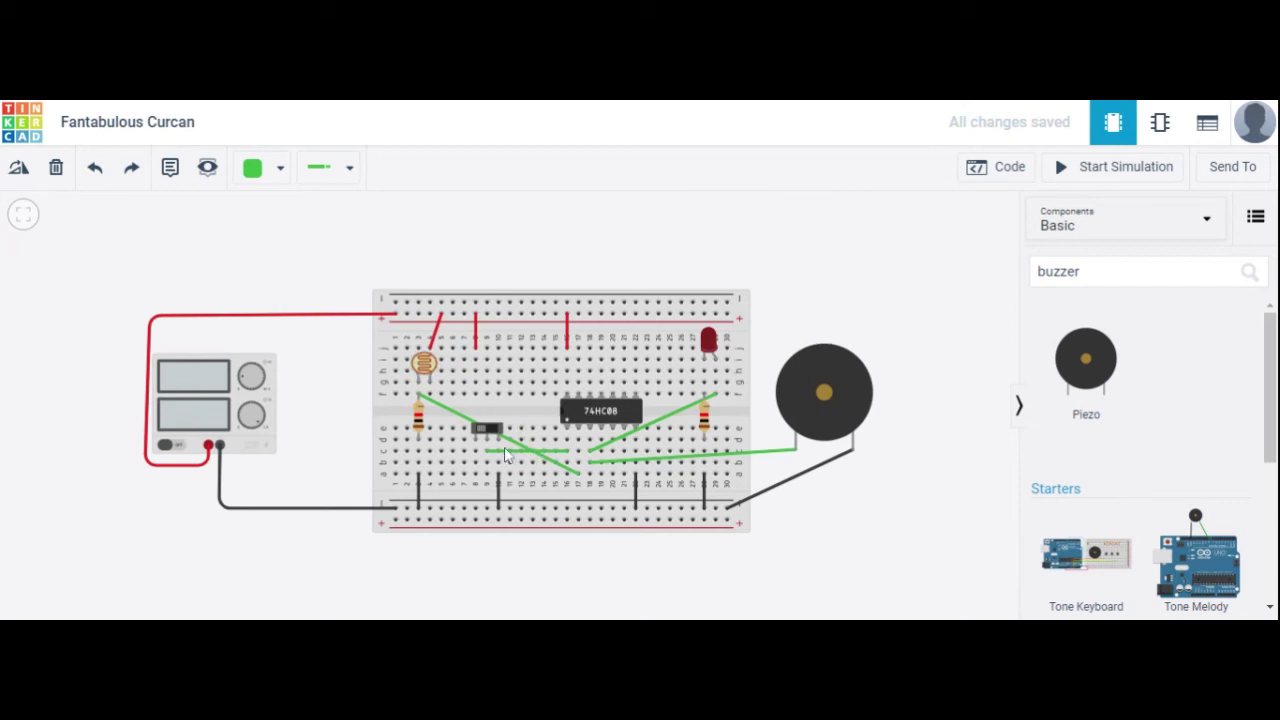
pyautogui.click(482, 431)
pyautogui.click(478, 333)
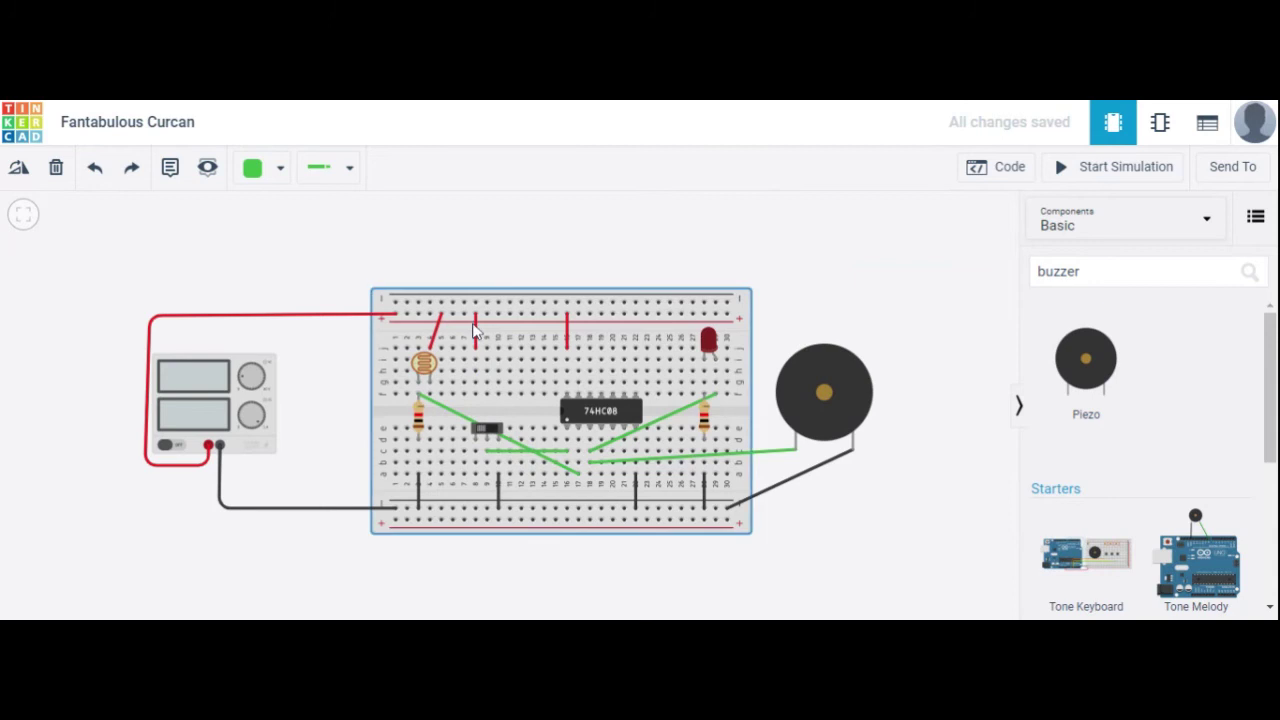
# - Delete the red jumper and run a green wire from the top power rail to the slide switch row
pyautogui.click(480, 340)
pyautogui.press('Delete')
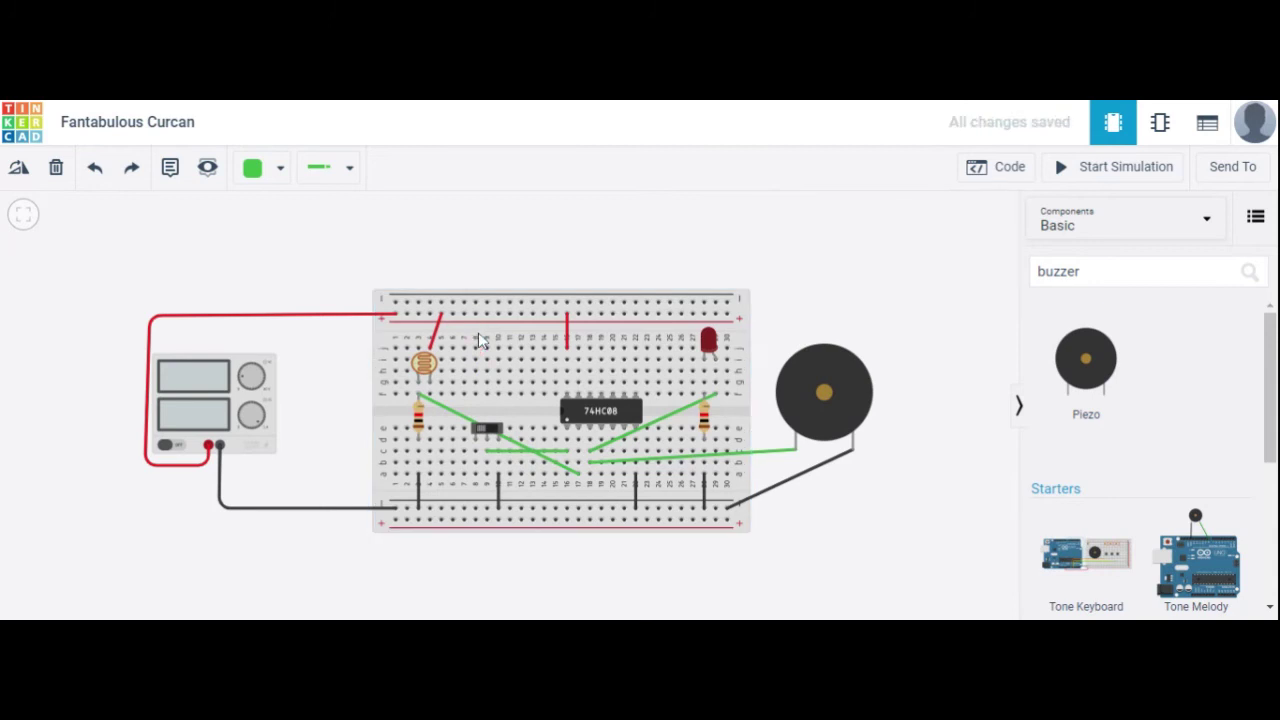
pyautogui.click(475, 315)
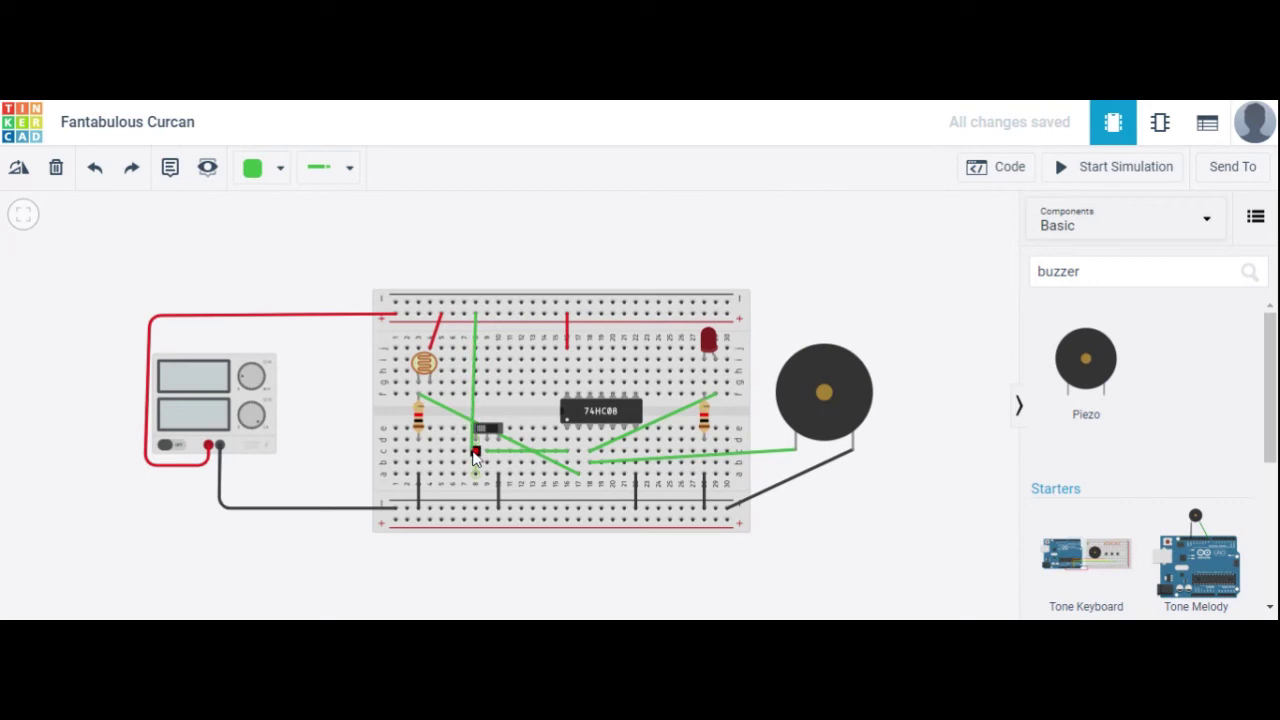
pyautogui.click(475, 452)
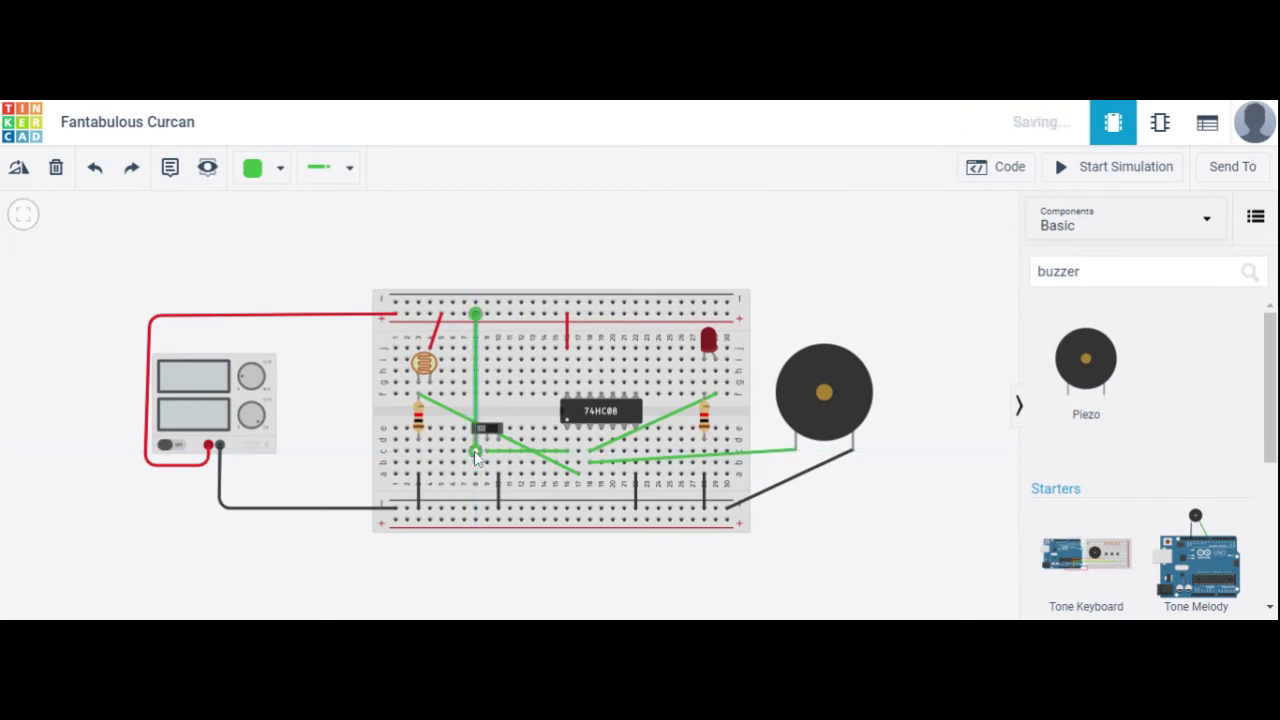
pyautogui.click(566, 220)
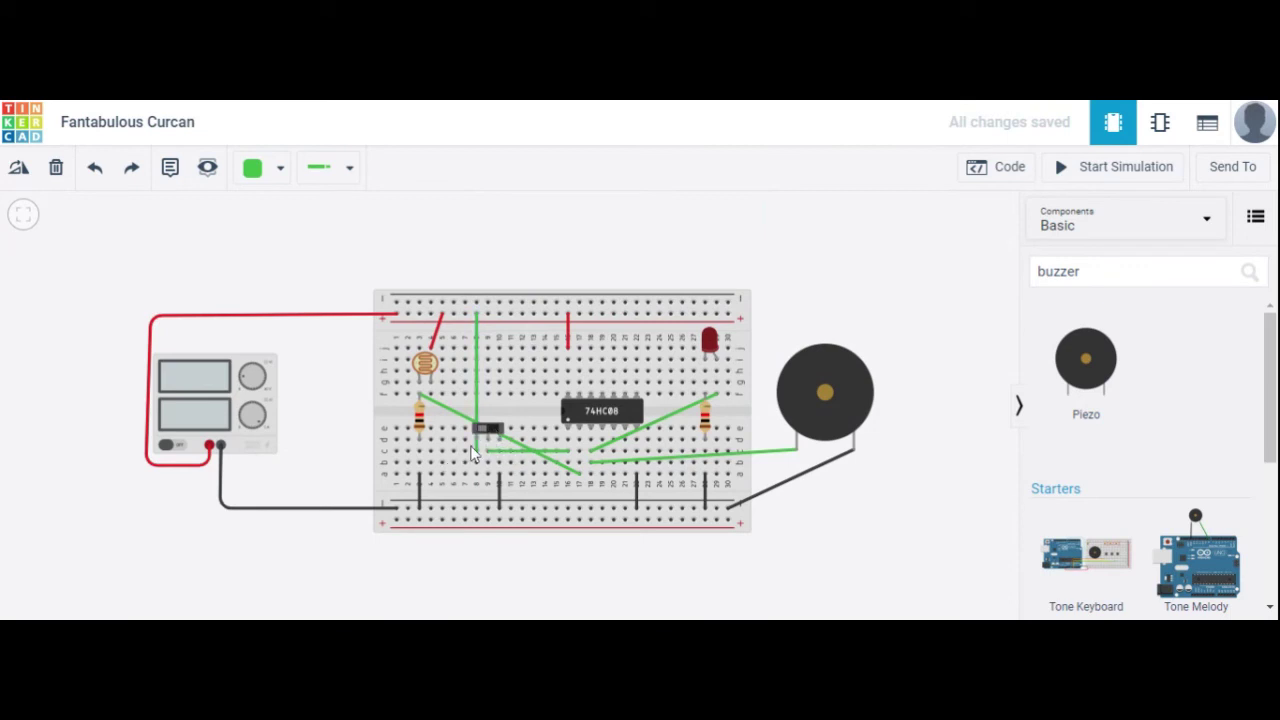
pyautogui.click(484, 452)
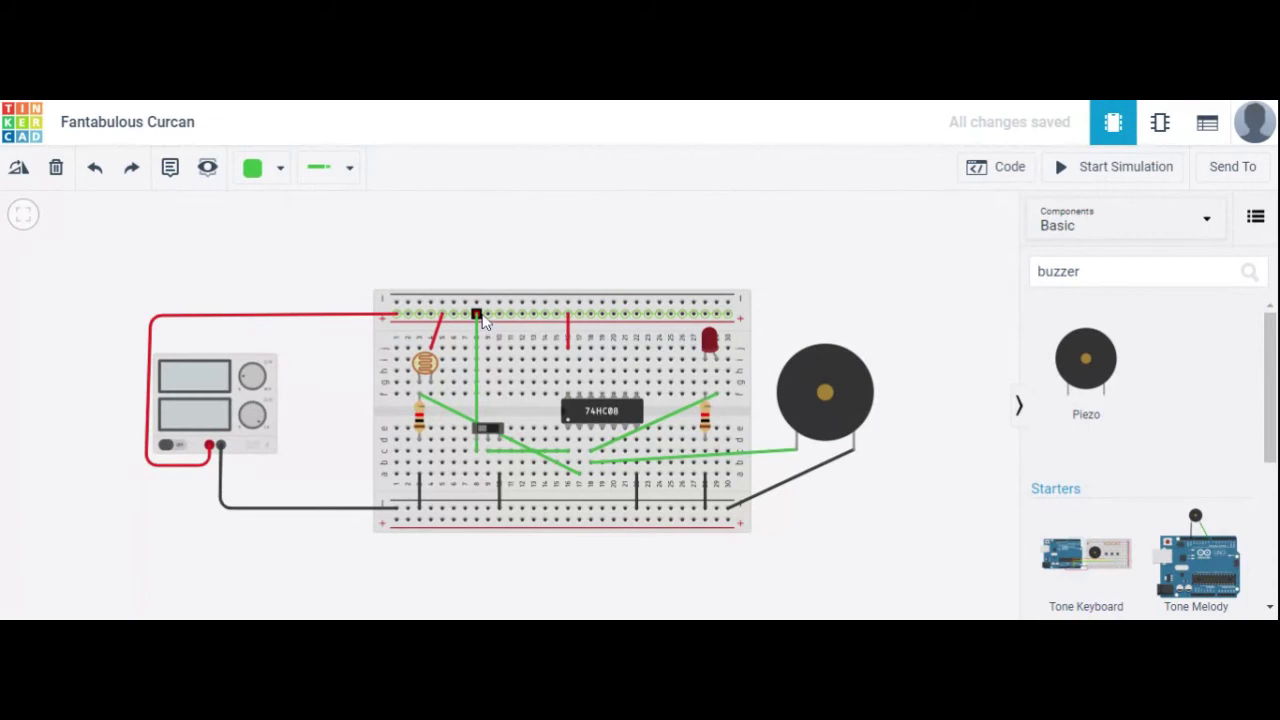
pyautogui.click(478, 315)
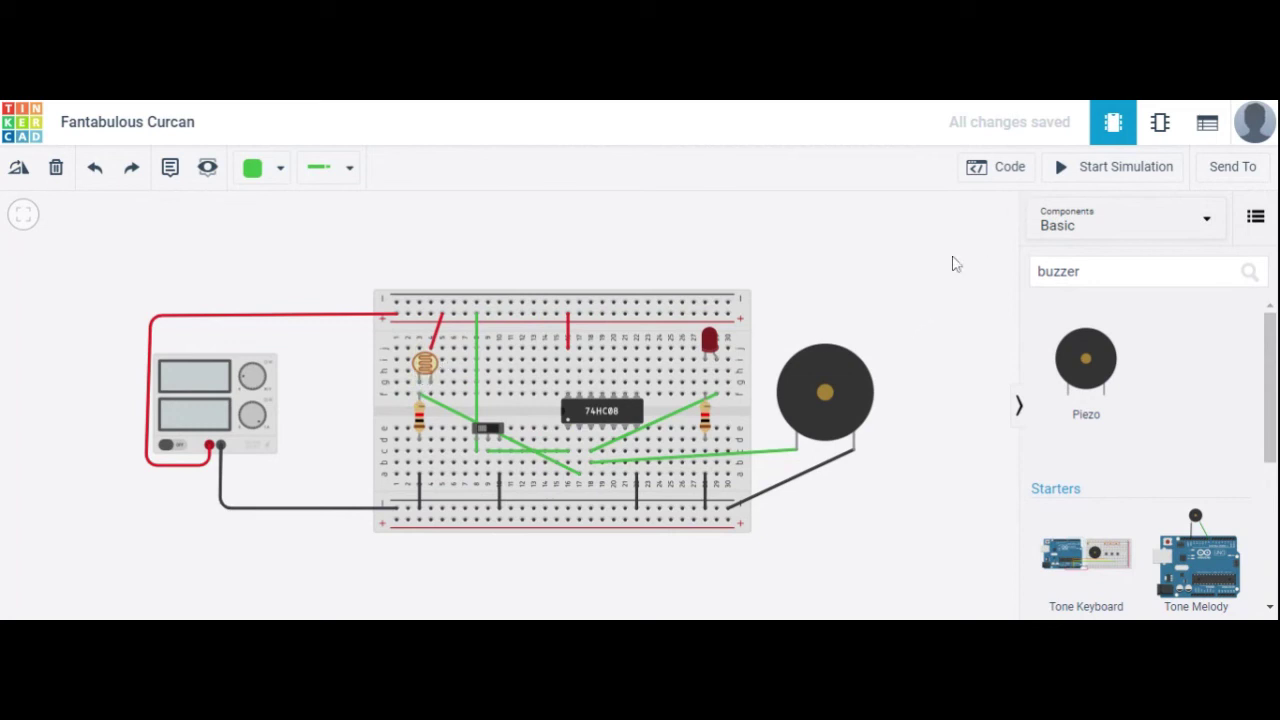
# - Start the simulation and select the photoresistor to reveal its light slider
pyautogui.click(1065, 172)
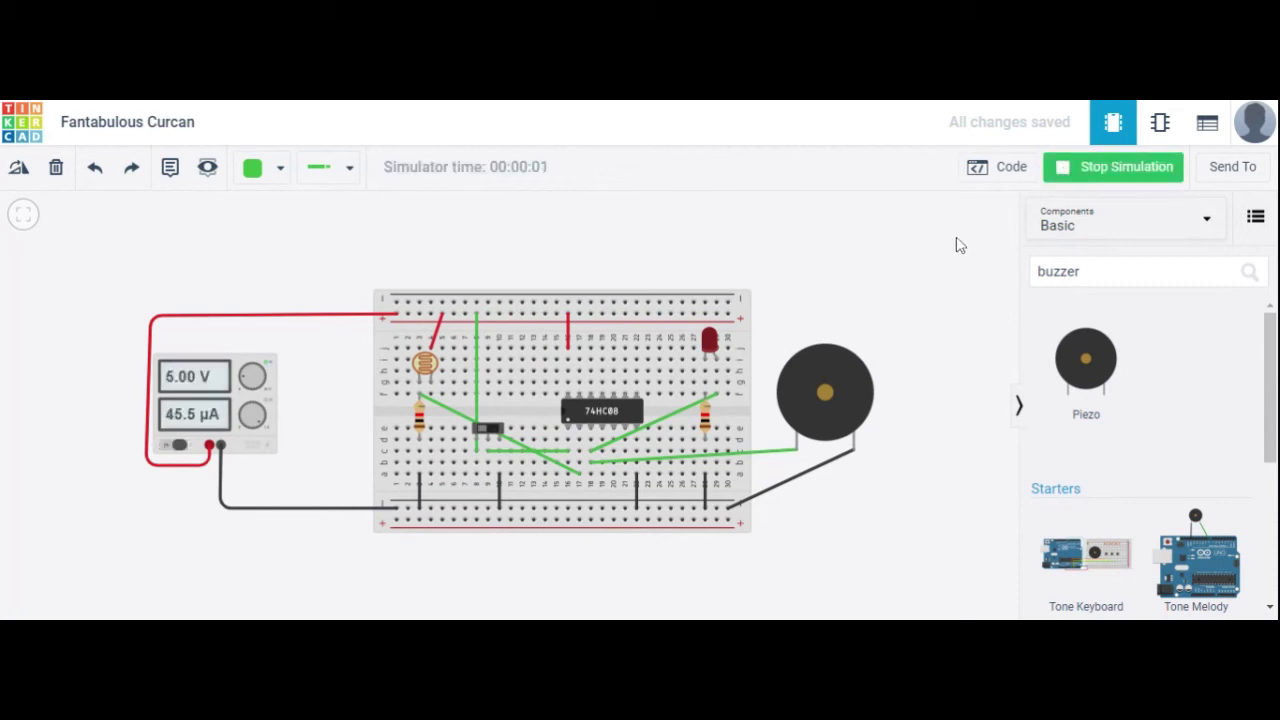
pyautogui.click(431, 367)
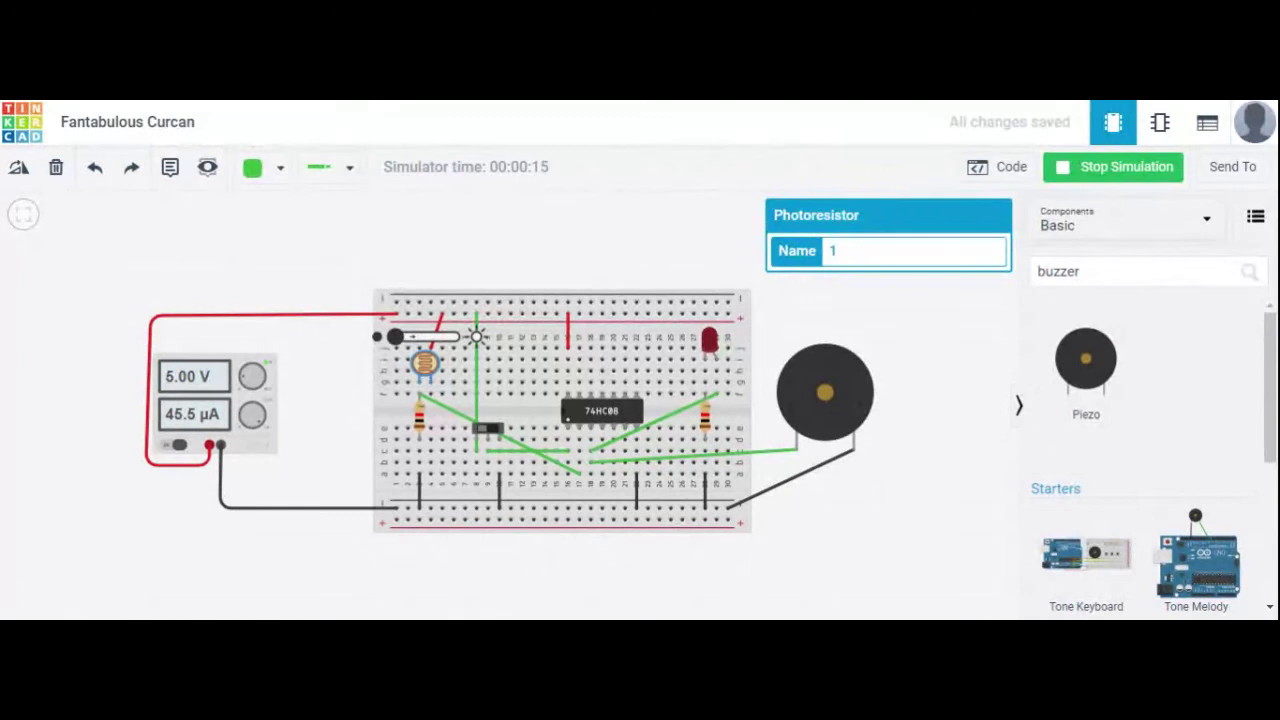
# - Slide the photoresistor's light up until the buzzer sounds, then back down, ending at 1.38 mA
pyautogui.click(404, 338)
pyautogui.moveTo(404, 338); pyautogui.dragTo(427, 343)
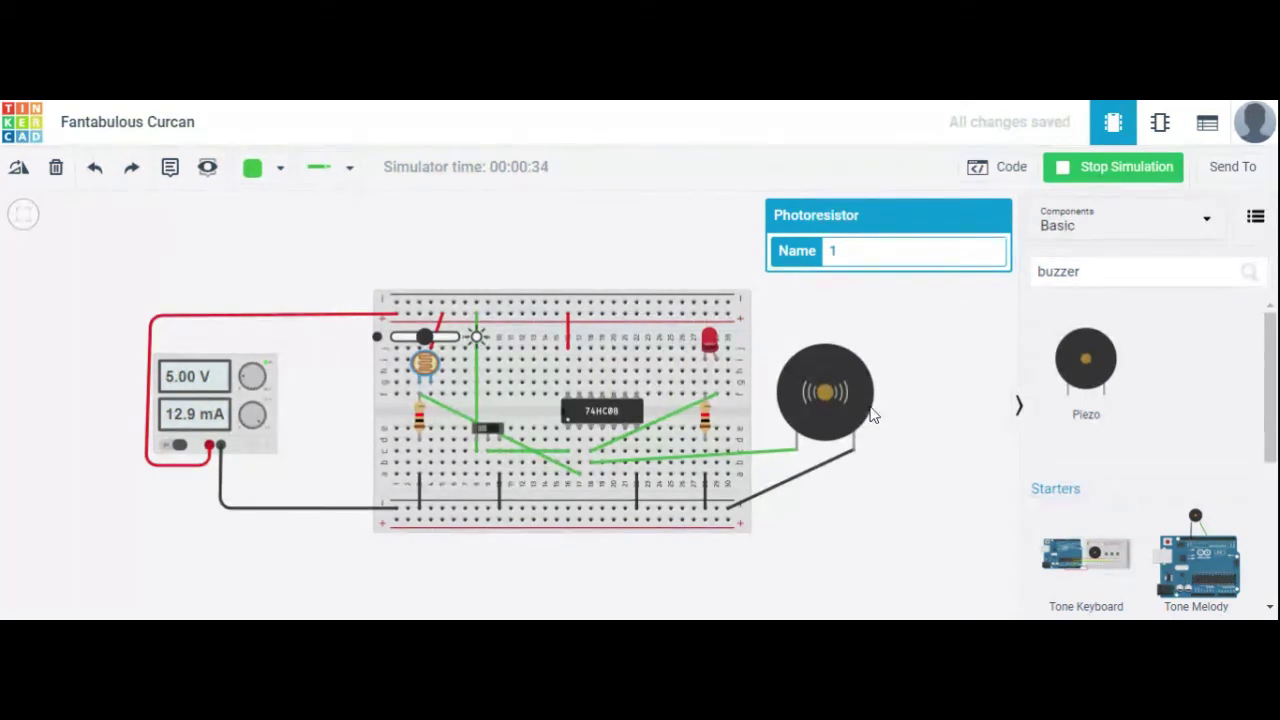
pyautogui.moveTo(421, 338)
pyautogui.mouseDown()
pyautogui.moveTo(443, 342)
pyautogui.moveTo(411, 345)
pyautogui.moveTo(425, 343)
pyautogui.mouseUp()
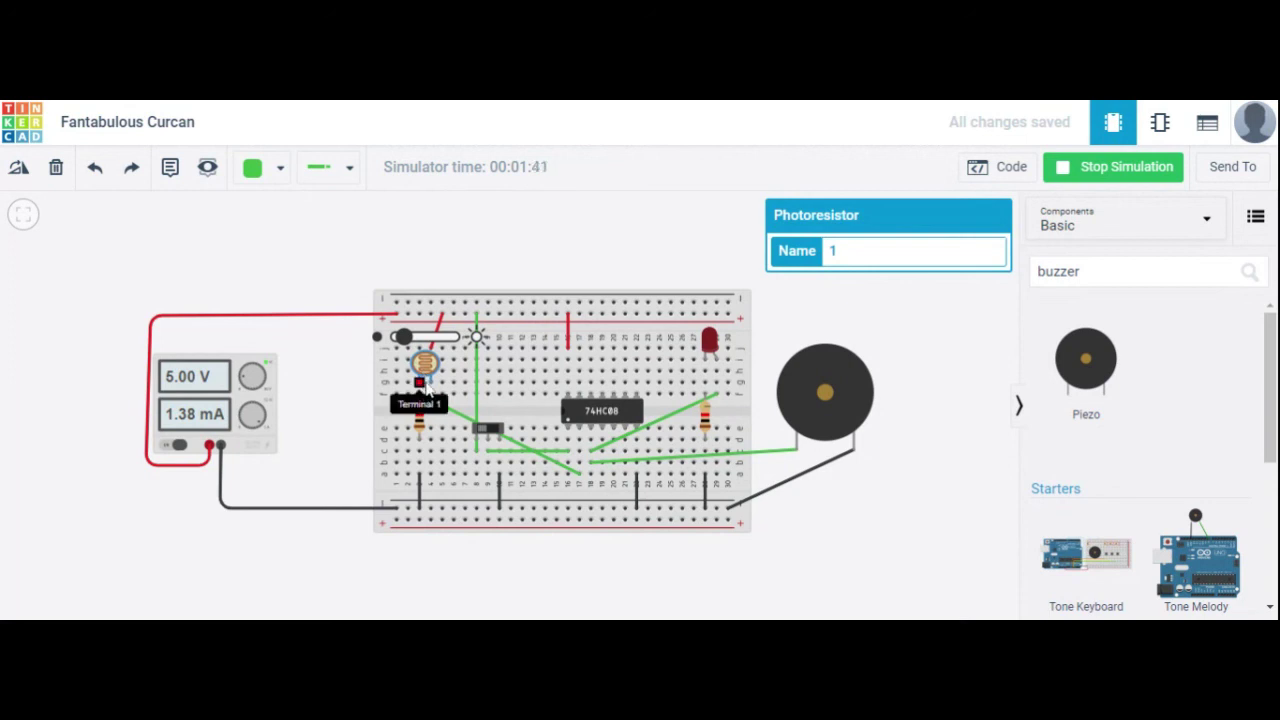
# - Deselect the photoresistor to hide its light slider while the simulation keeps running
pyautogui.click(890, 535)
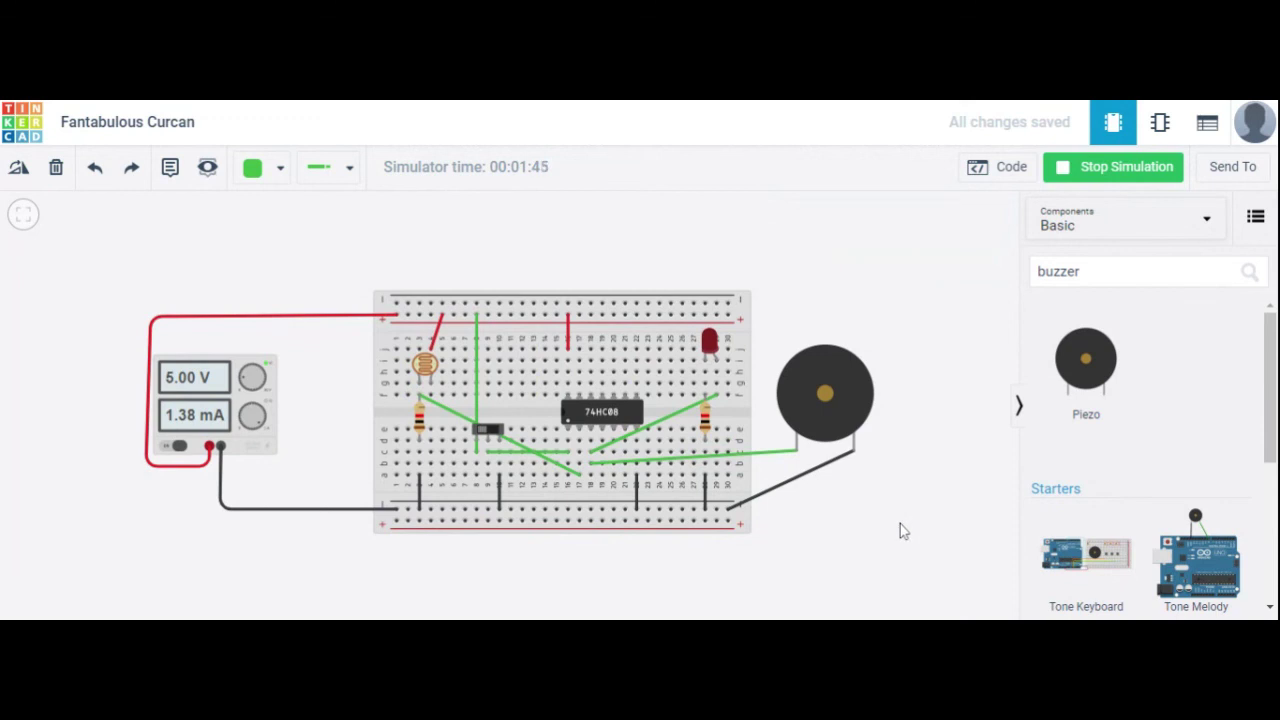